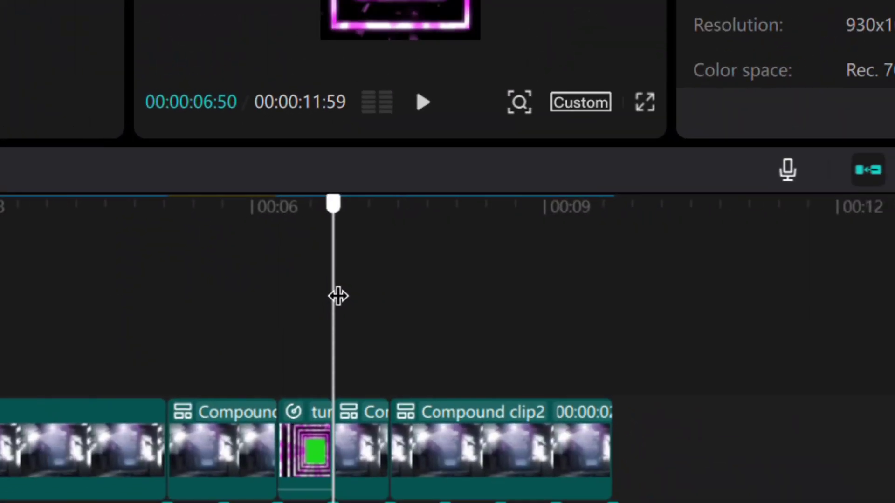
- Play the timeline to review the sequence of clips around the compound clips
key("space")
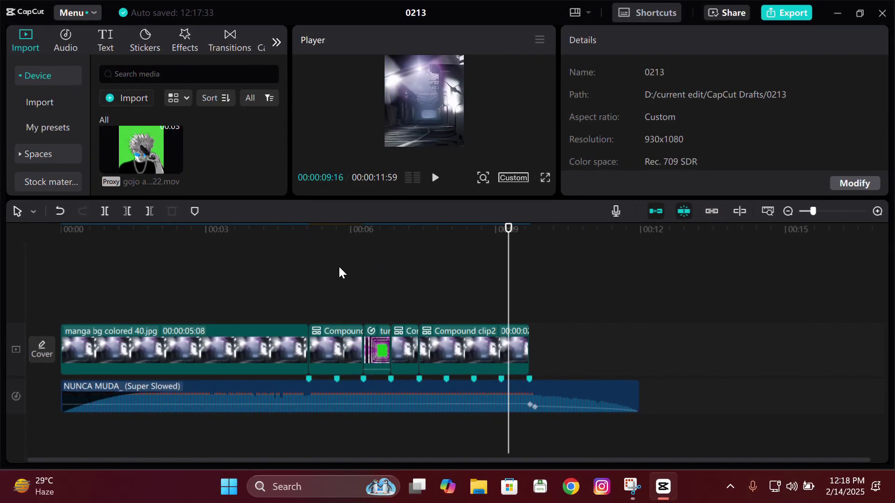
left_click_drag(329, 272, 344, 290)
left_click_drag(259, 295, 218, 293)
left_click_drag(284, 283, 332, 321)
double_click(321, 337)
left_click(293, 261)
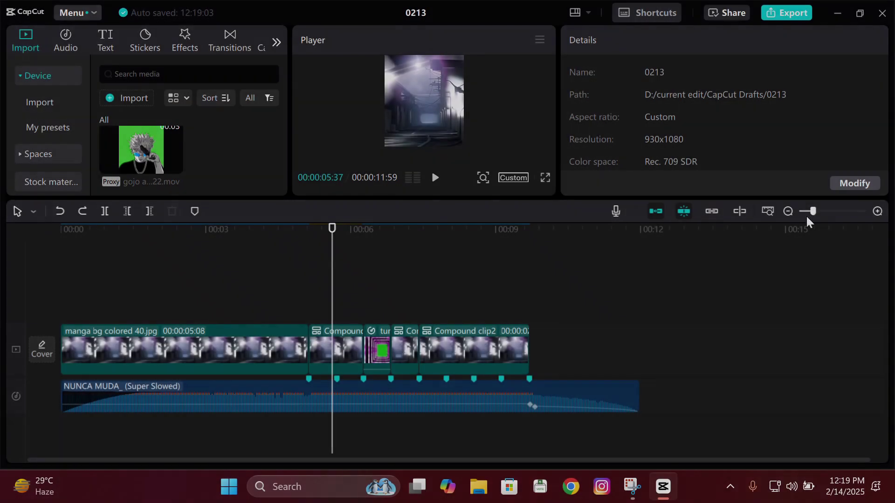
- Show the keyframes of Compound clip1 and examine its scale, x and y position curves
left_click_drag(813, 211, 821, 212)
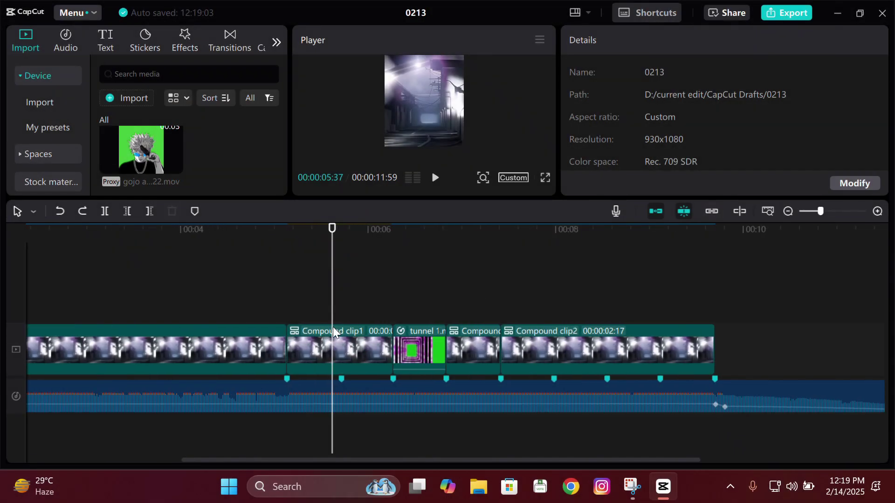
left_click(342, 337)
key("Up")
right_click(361, 368)
left_click(401, 418)
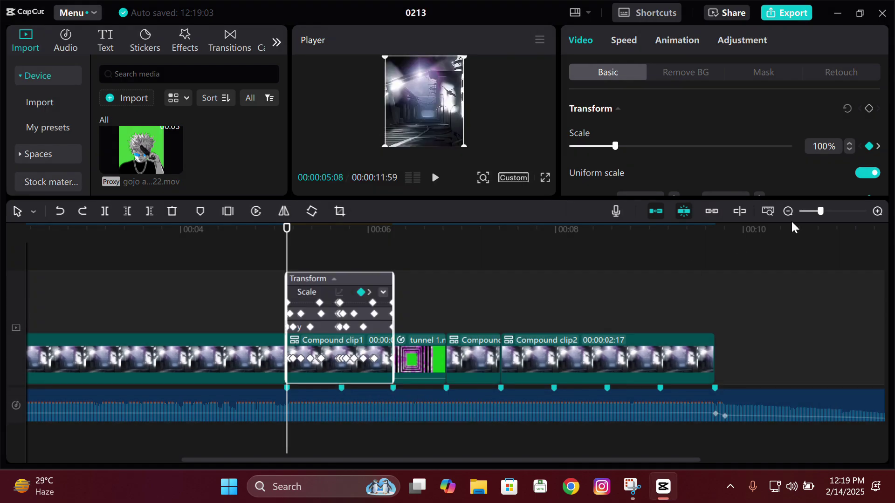
left_click(831, 211)
left_click(699, 292)
left_click_drag(691, 298, 710, 244)
left_click(697, 305)
left_click(698, 307)
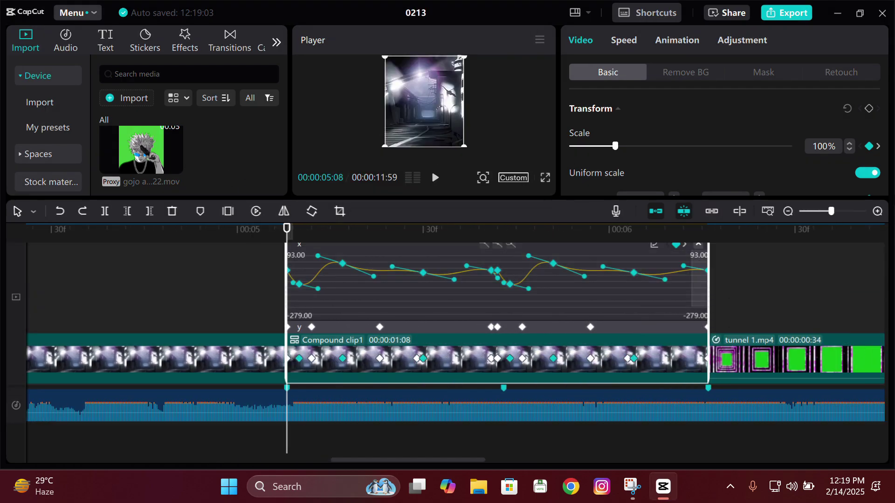
left_click(698, 244)
left_click(698, 320)
left_click_drag(691, 322, 404, 201)
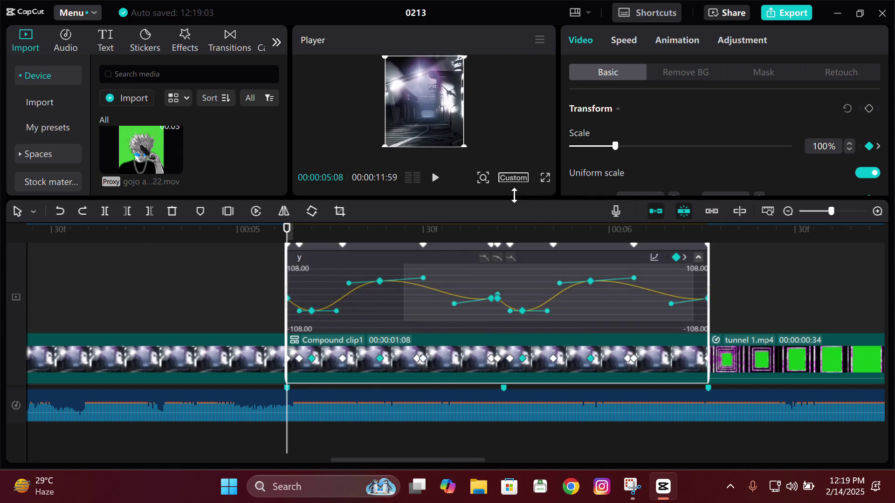
- Hide the keyframe curves of Compound clip1 and step through it frame by frame to examine the shake motion
left_click(592, 347)
key("alt+k")
key("Right")
key("Right")
key("Right")
key("Right")
key("Right")
key("Right")
key("Right")
key("Right")
key("Right")
key("Right")
key("Right")
key("Right")
key("Right")
key("Right")
key("Right")
key("Right")
key("Right")
key("Right")
key("Right")
key("Right")
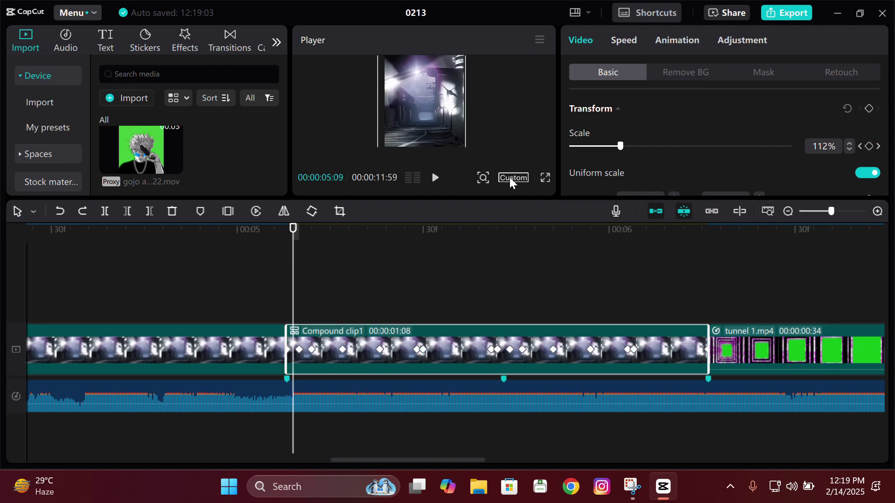
key("Right")
key("Right")
key("Right")
key("Right")
key("Right")
key("Right")
key("Right")
key("Right")
key("Right")
key("Right")
key("Right")
key("Right")
key("Right")
key("Right")
key("Right")
key("Right")
key("Right")
key("Right")
key("Right")
key("Right")
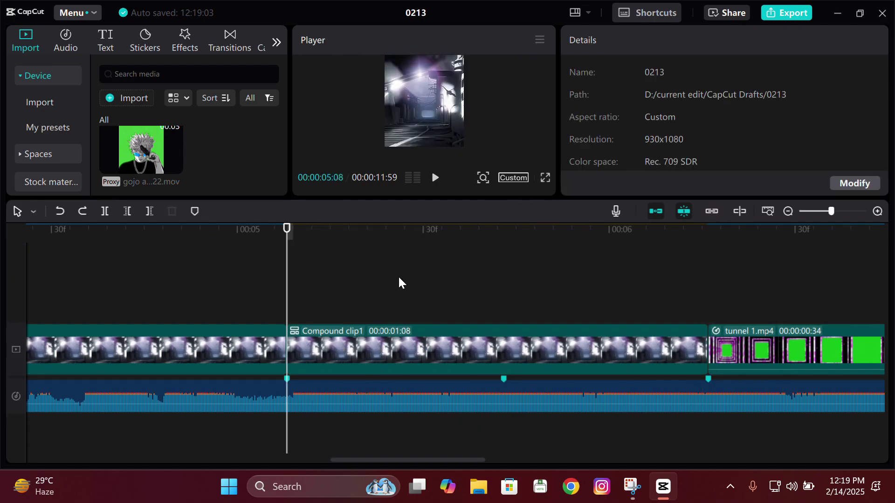
- Open Compound clip1 for editing and preview its background image full-screen
double_click(405, 344)
left_click(506, 289)
key("space")
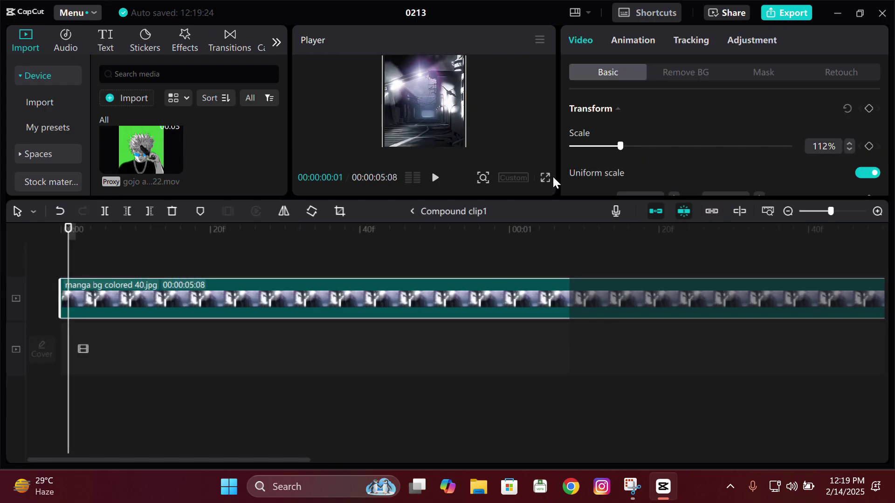
key("space")
left_click(546, 179)
key("Escape")
- Add gojo animation green screen 22.mov above the background image and trim its start and end to a length of 00:00:01:08
left_click_drag(150, 151, 93, 268)
key("Right")
key("Right")
key("Right")
key("Right")
key("Right")
key("Right")
key("Right")
key("Right")
key("Right")
key("Right")
key("Right")
key("q")
left_click_drag(703, 294, 613, 294)
left_click(569, 231)
key("w")
left_click(359, 296)
- Scale the gojo clip to 113% and position it at X 44, Y -52, checking the pose around frame 40
key("Left")
left_click_drag(615, 146, 621, 146)
left_click_drag(454, 124, 456, 126)
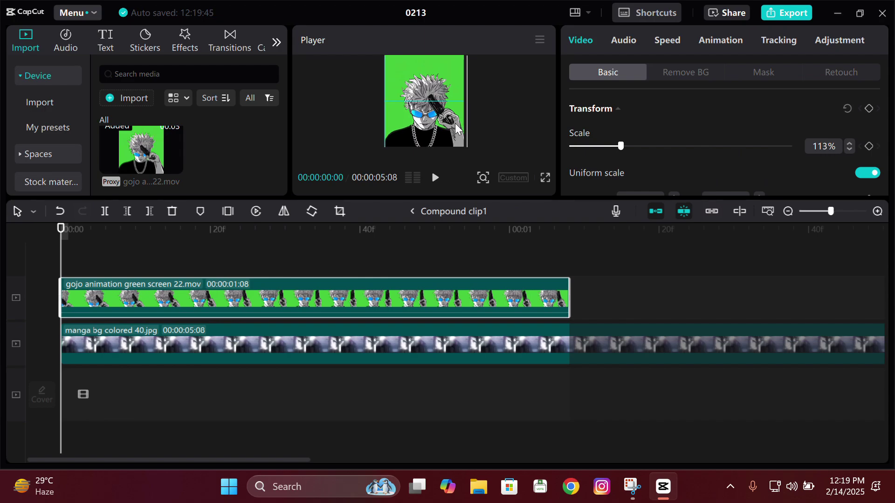
key("Right")
key("Right")
key("Right")
key("Right")
key("Right")
key("Right")
key("Right")
key("Right")
key("Right")
key("Right")
key("Right")
key("Right")
key("Right")
key("Right")
key("Right")
key("Right")
key("Right")
key("Right")
key("Right")
key("Right")
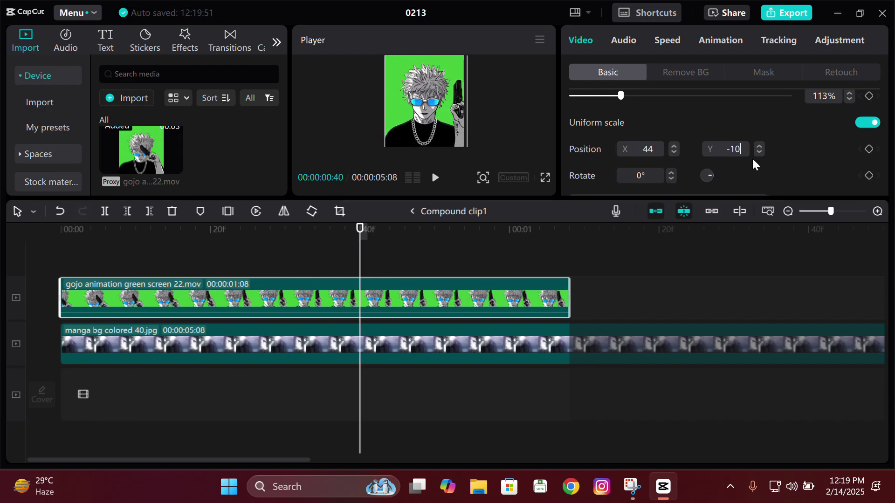
left_click(82, 394)
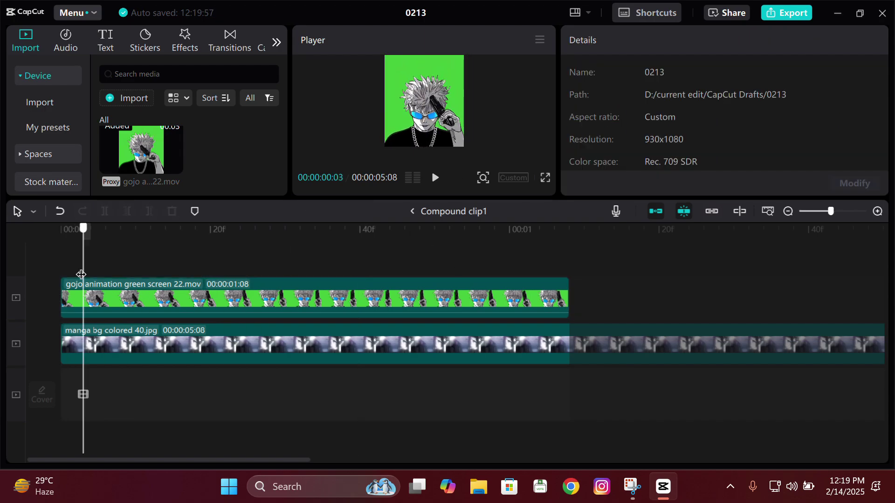
- Enable Chroma key on the gojo clip and sample the green background beside the hair
left_click(416, 106)
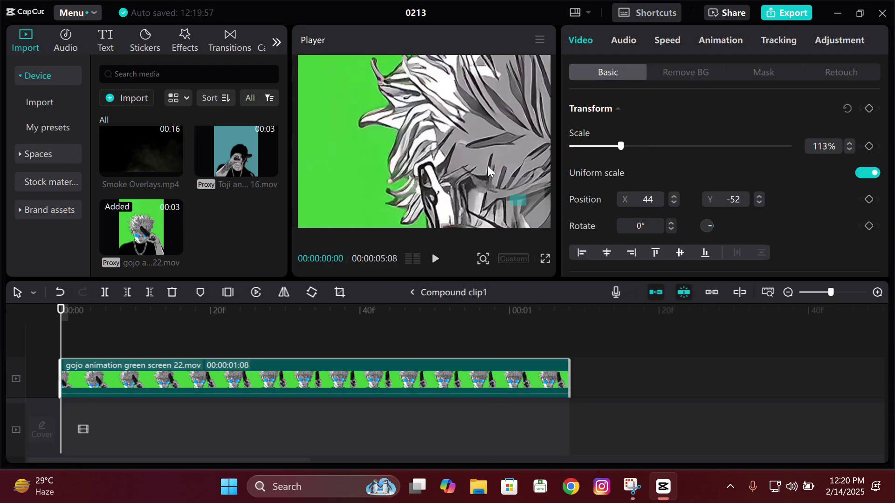
left_click(685, 72)
left_click(573, 159)
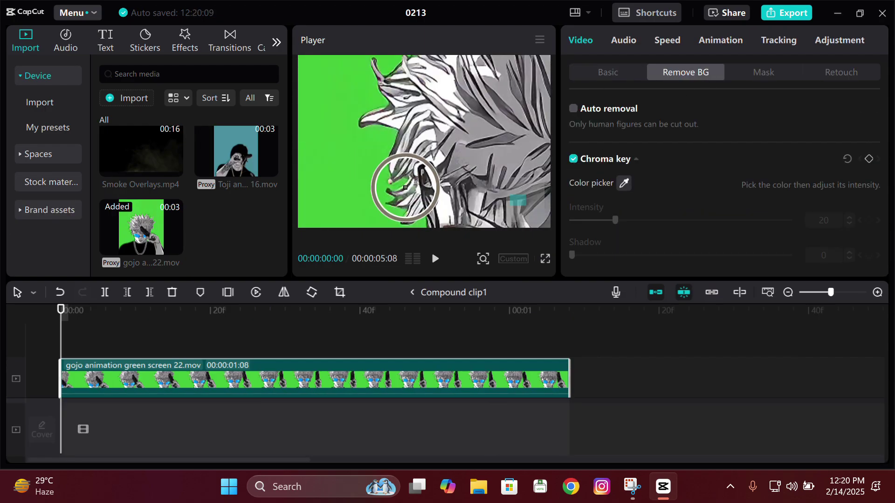
left_click(412, 156)
- Resample the green fringe beside the sunglasses as the key colour and set the Chroma key intensity to 35
scroll(410, 156, "right", 5)
scroll(410, 156, "left", 5)
scroll(410, 155, "down", 3)
left_click(624, 183)
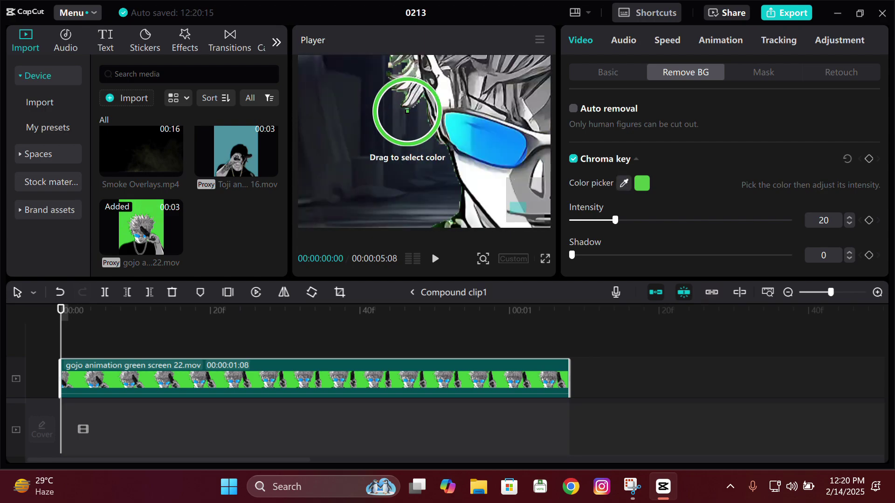
left_click(403, 111)
left_click_drag(615, 220, 571, 197)
- Open the gojo clip's adjustment settings and play the keyed result full-screen, returning to the start of the timeline
left_click(839, 40)
left_click(544, 258)
key("space")
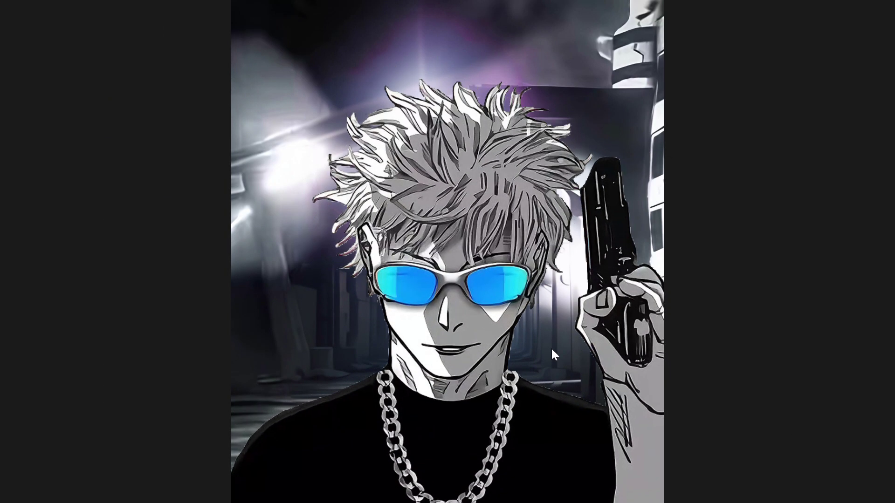
left_click(630, 443)
left_click(328, 332)
key("Home")
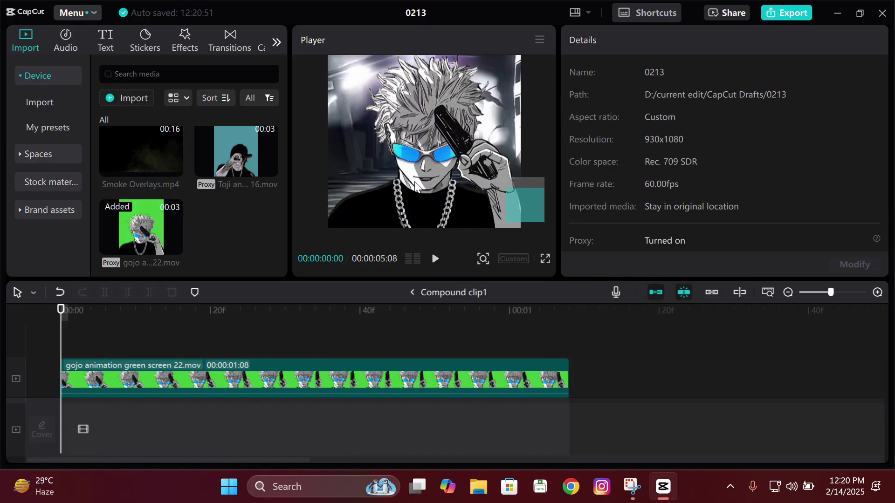
- Duplicate the keyed gojo clip onto the track above, starting at 00:00:00:00
scroll(415, 182, "down", 3)
scroll(270, 340, "down", 2)
left_click(270, 340)
key("ctrl+c")
key("ctrl+v")
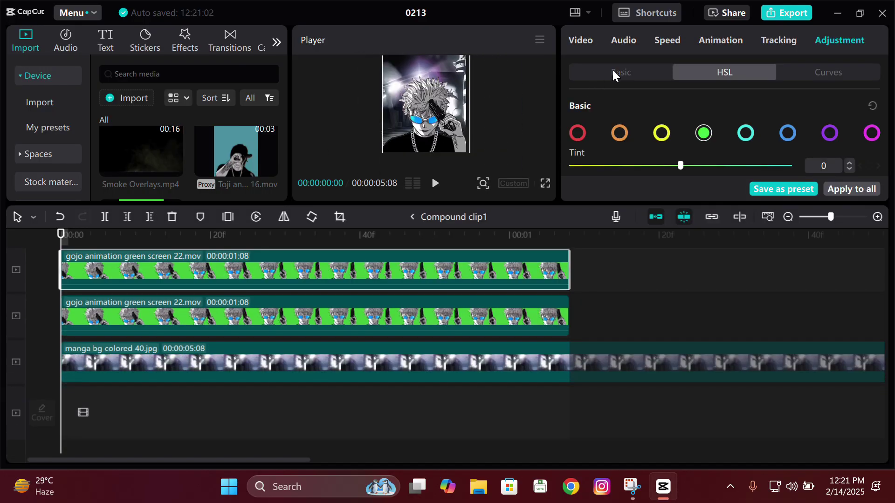
- Pull the Curves of the lower gojo clip down to the bottom to turn it black as a shadow layer
left_click(849, 72)
left_click(530, 340)
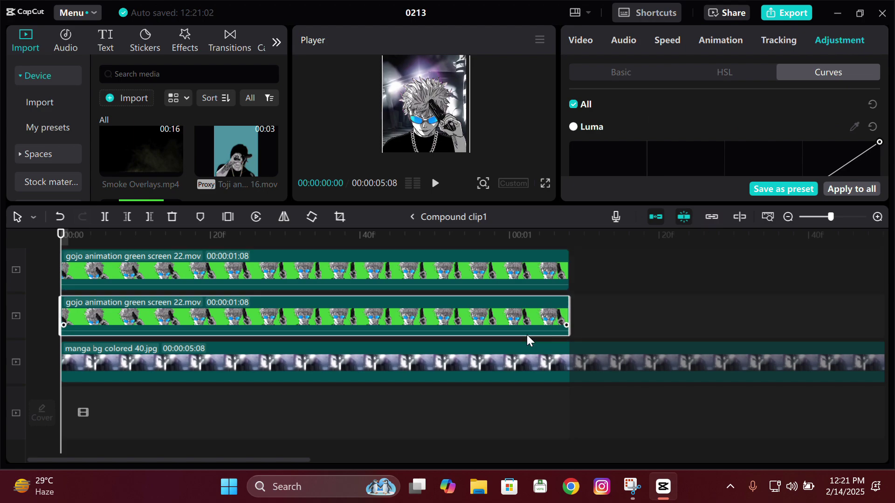
scroll(890, 108, "down", 2)
left_click_drag(889, 101, 889, 99)
mouse_move(879, 102)
left_mouse_down()
mouse_move(881, 208)
mouse_move(829, 473)
mouse_move(889, 113)
left_mouse_up()
left_click_drag(879, 156, 824, 485)
left_click_drag(886, 114, 890, 136)
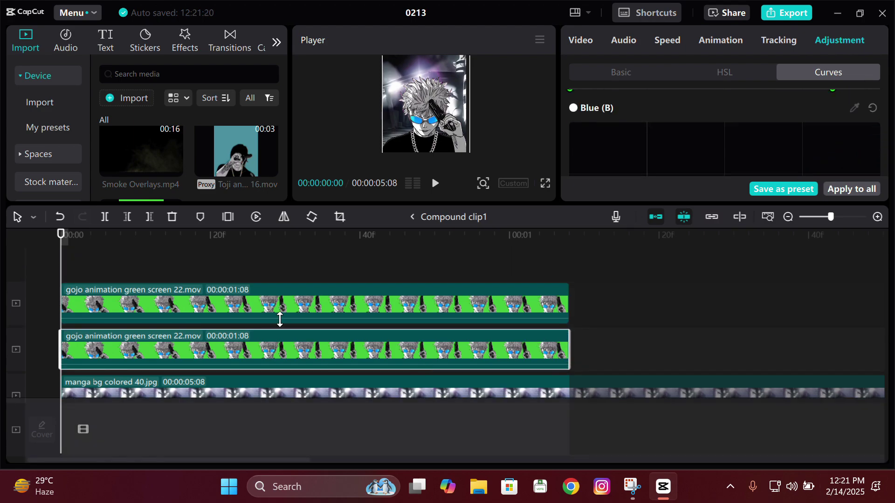
- Search the video effects for "blur", apply Blur to the lower gojo clip, and check it full-screen
left_click_drag(277, 316, 612, 316)
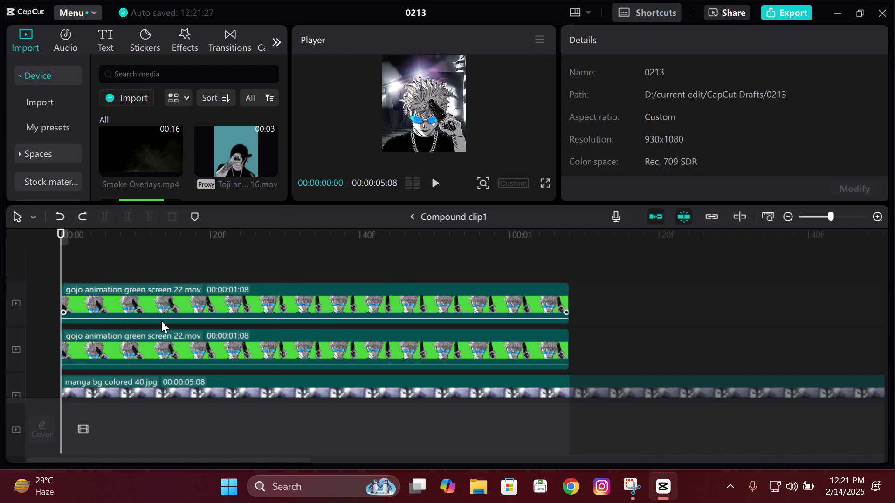
left_click(161, 326)
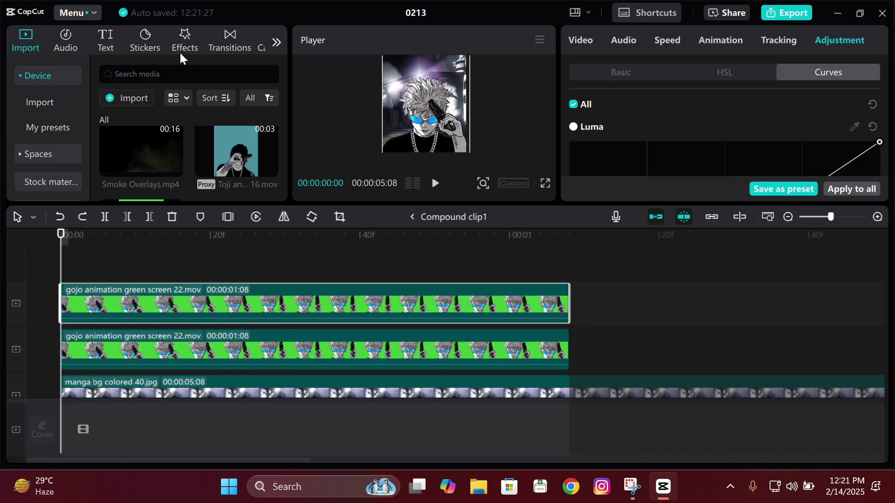
left_click(185, 41)
left_click(155, 73)
left_click(124, 120)
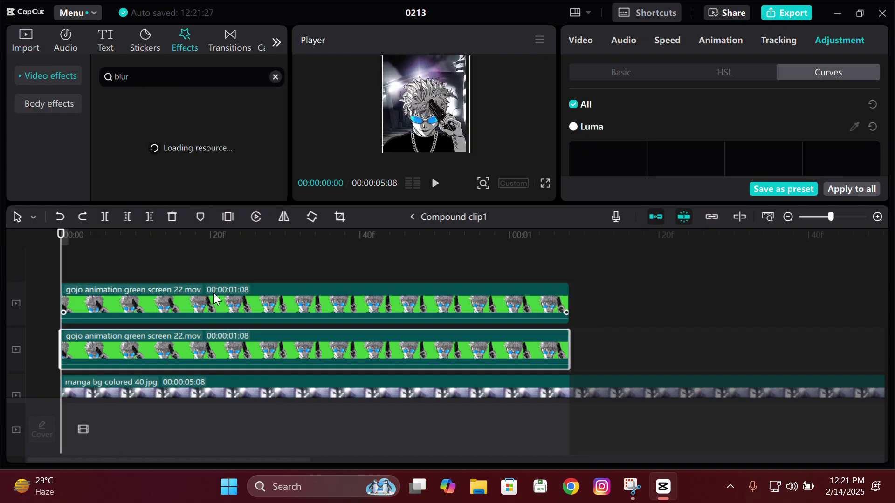
left_click_drag(201, 156, 215, 353)
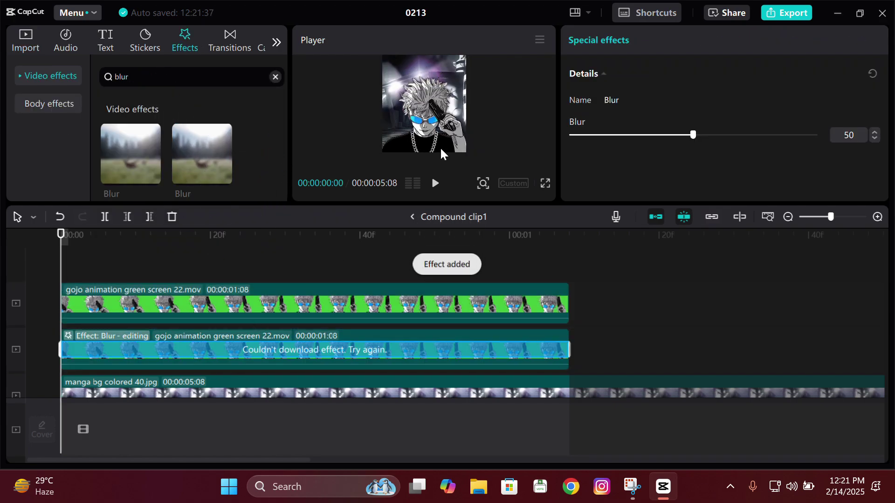
left_click(545, 183)
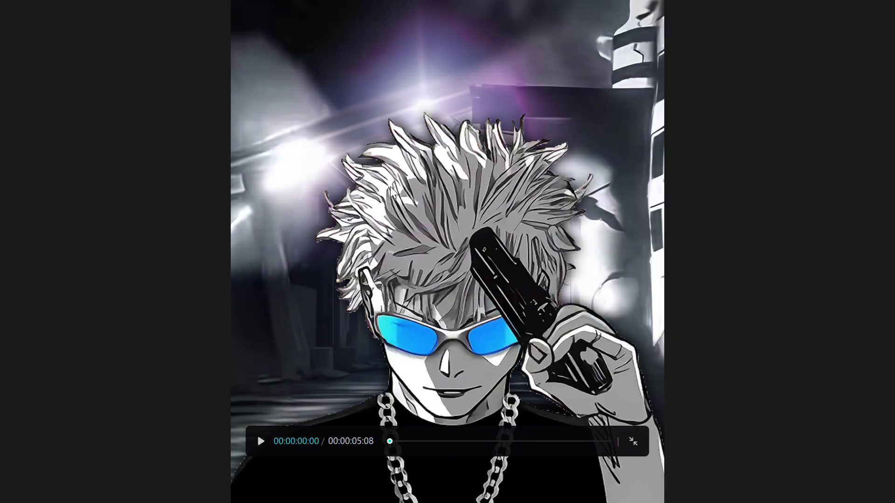
key("Escape")
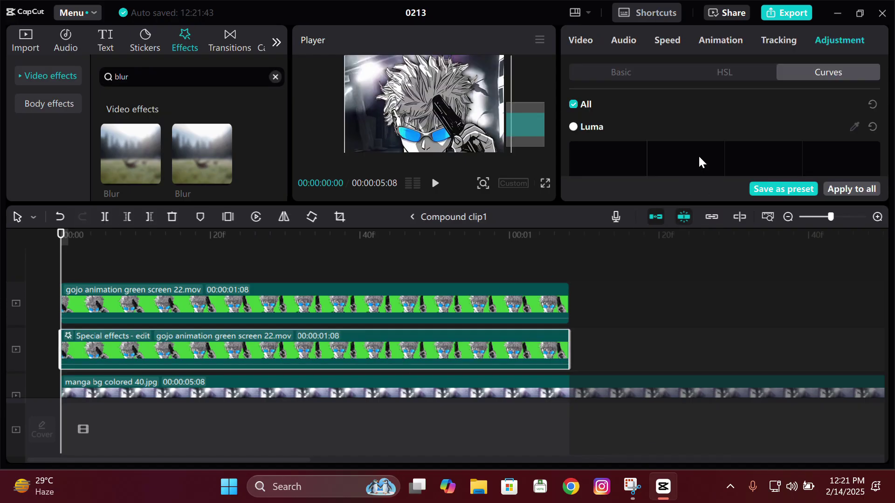
- Review the lower gojo clip's Chroma key settings and set its Blur effect to 100
left_click(581, 40)
left_click(686, 71)
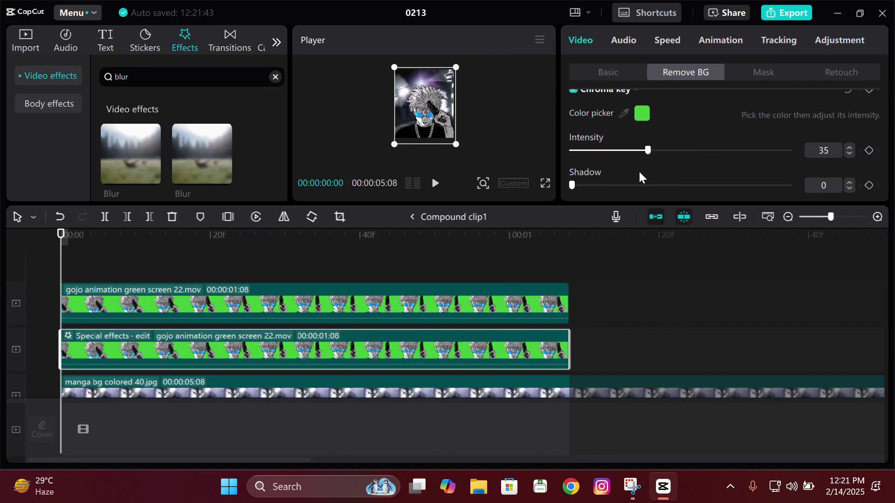
left_click(632, 73)
left_click(647, 136)
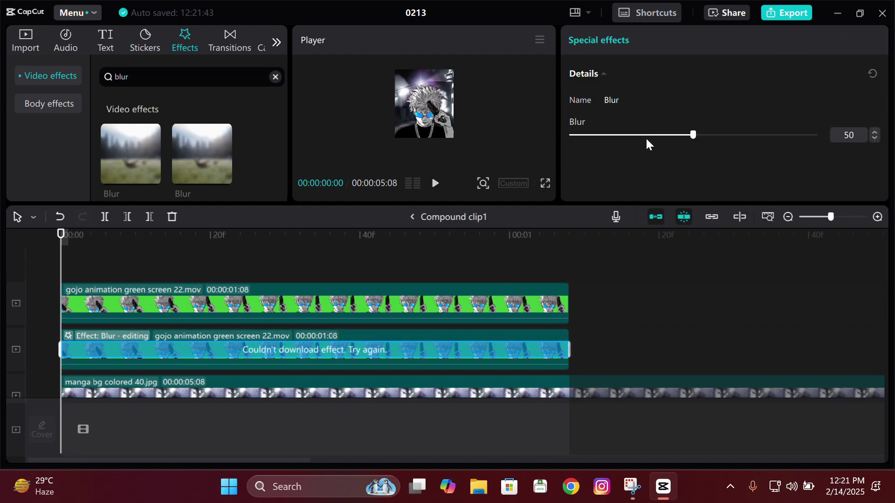
left_click_drag(729, 135, 818, 135)
scroll(501, 114, "down", 5)
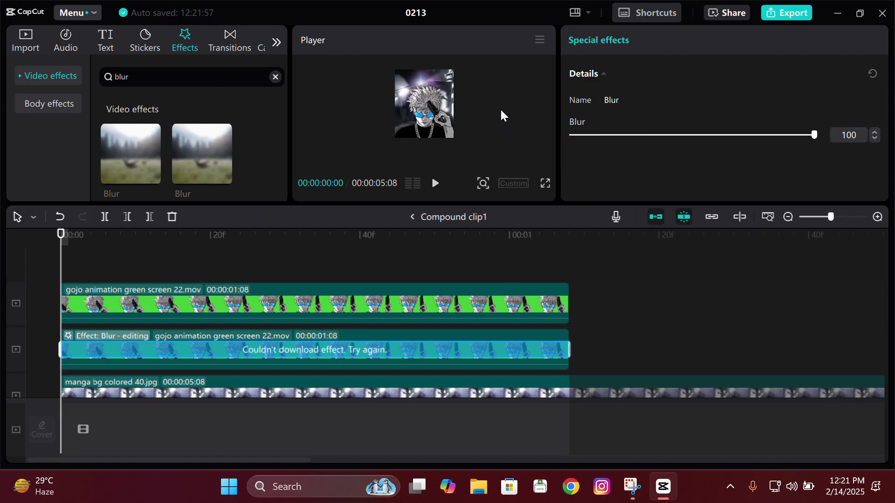
- Play the composite with the blurred shadow layer full-screen and return to the start of the timeline
left_click(541, 182)
key("space")
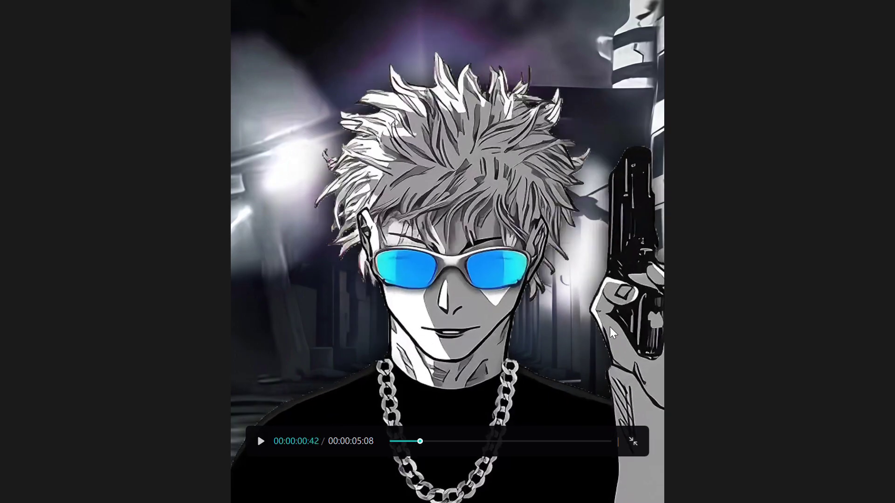
left_click(632, 441)
key("Home")
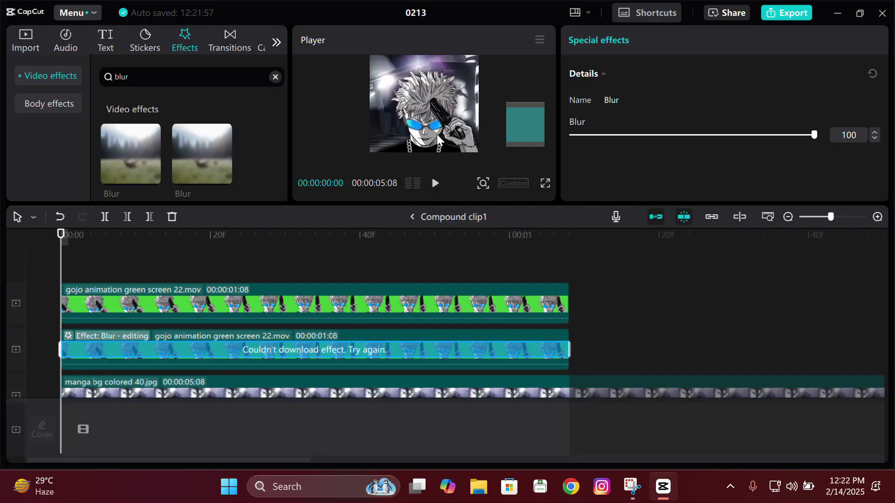
- Add COLOR0.png from the media library on a track above the gojo clips and set its scale to 217%
left_click(216, 271)
left_click(36, 45)
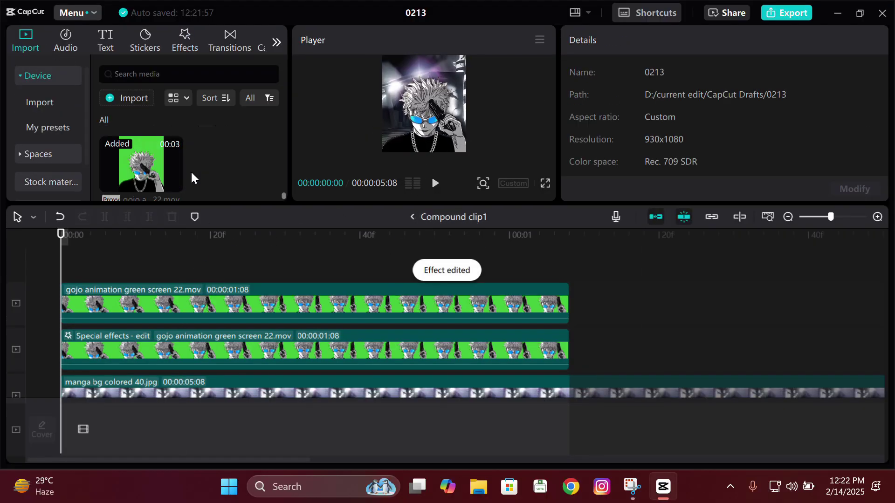
scroll(192, 176, "down", 5)
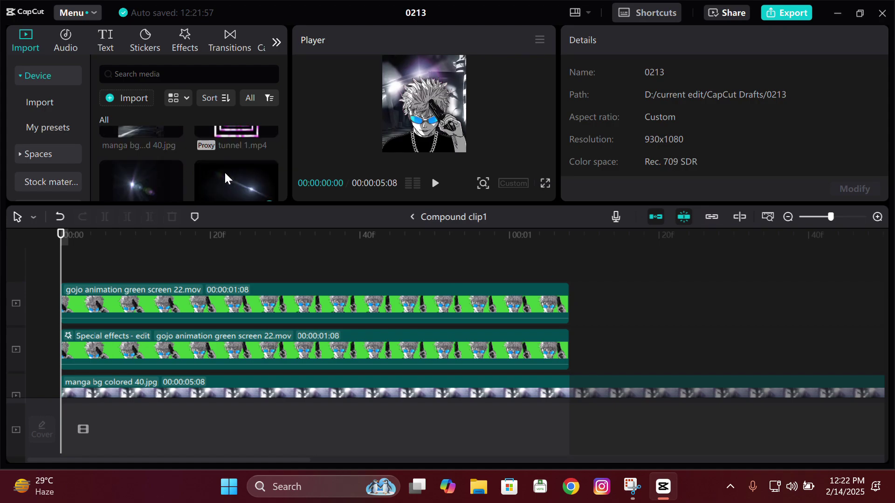
scroll(225, 179, "down", 8)
scroll(208, 164, "down", 10)
left_click_drag(200, 161, 70, 276)
left_click_drag(616, 145, 666, 146)
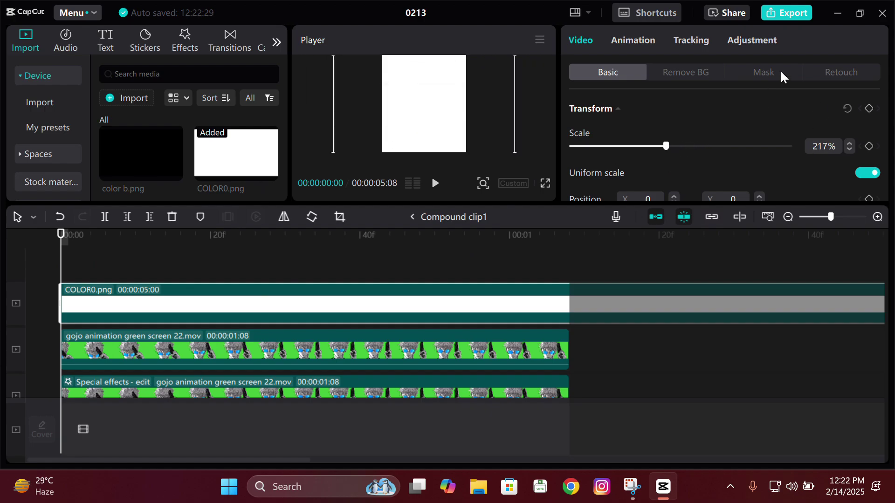
- Apply an enlarged Circle mask to COLOR0.png, tilted 23° over the upper part of the frame, with Feather 52
left_click(781, 73)
left_click(646, 148)
left_click(751, 148)
left_click_drag(425, 144, 410, 143)
left_click_drag(448, 109, 486, 125)
left_click_drag(434, 75, 454, 68)
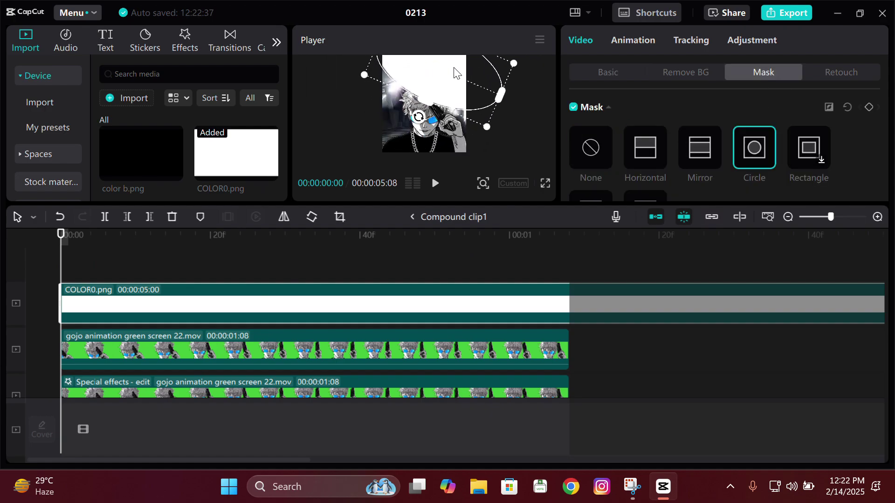
scroll(679, 176, "down", 3)
left_click_drag(624, 180, 685, 180)
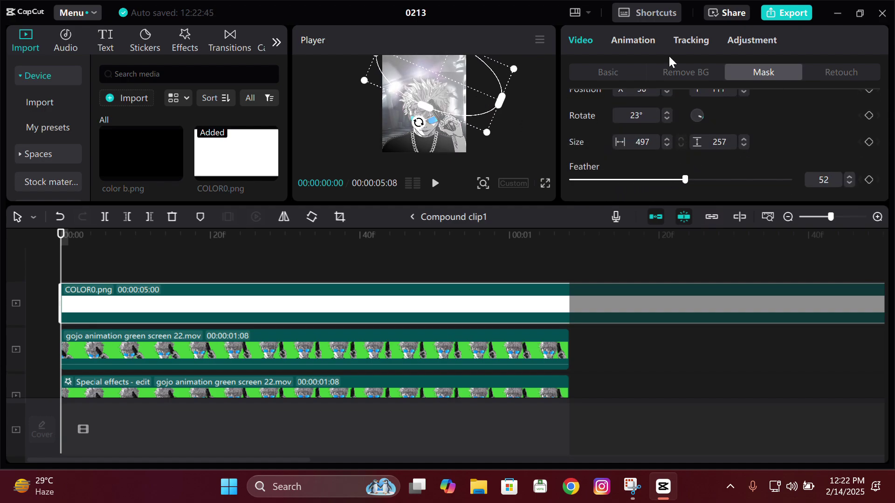
- Set the blend mode of COLOR0.png to Overlay
left_click(608, 73)
left_click(752, 40)
scroll(713, 140, "down", 3)
left_click(581, 40)
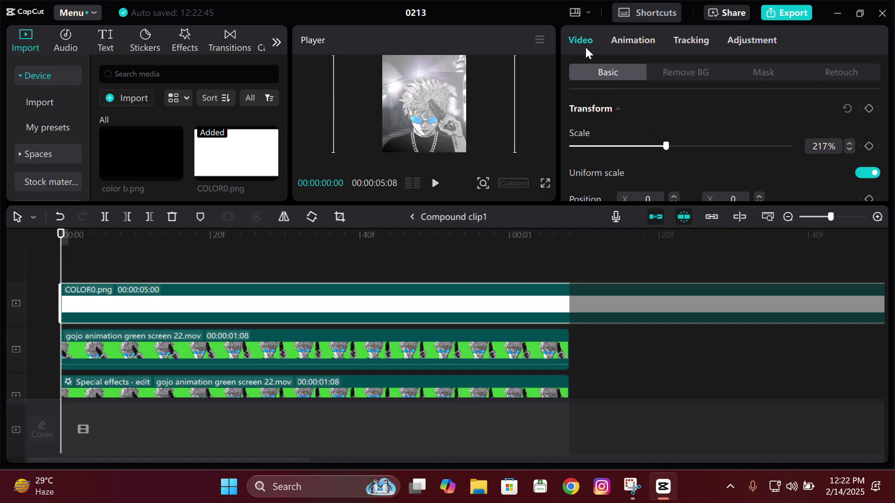
scroll(722, 140, "down", 3)
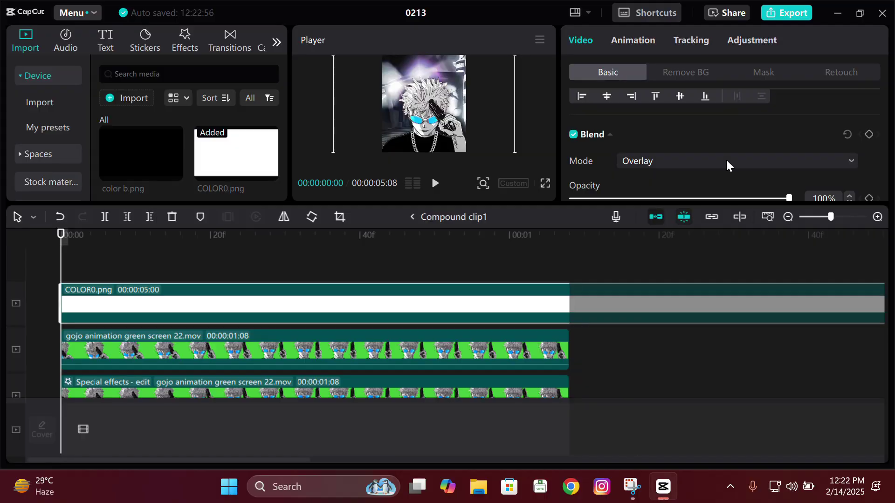
- Adjust the Curves of COLOR0.png for a purple tint and trim the clip to 00:00:01:08 to match the gojo clips
left_click(751, 40)
left_click(828, 72)
mouse_move(879, 121)
left_mouse_down()
mouse_move(718, 121)
mouse_move(885, 114)
left_mouse_up()
scroll(885, 140, "down", 3)
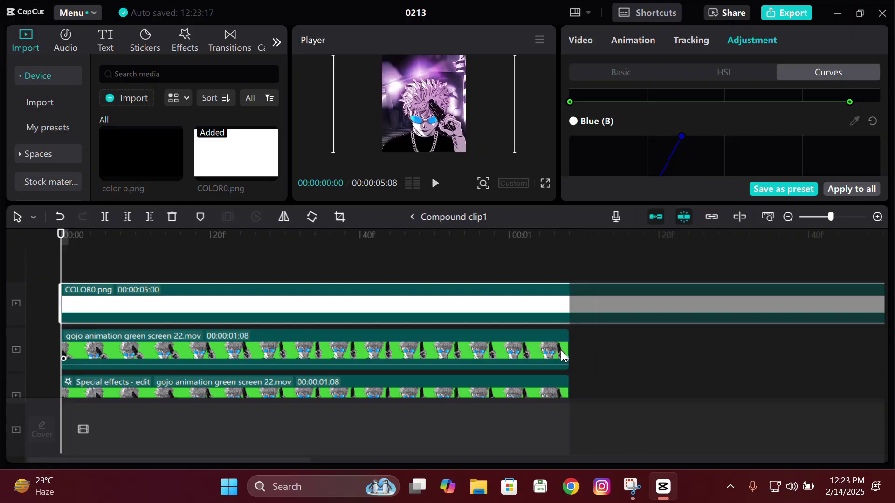
left_click(621, 72)
scroll(679, 126, "down", 2)
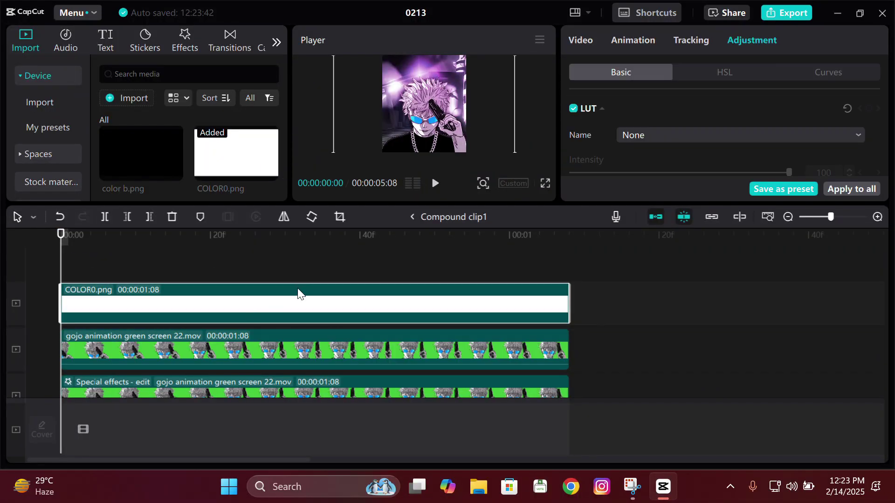
- Add color b.png on a track above COLOR0.png and scale it up to cover the frame
left_click_drag(140, 153, 70, 289)
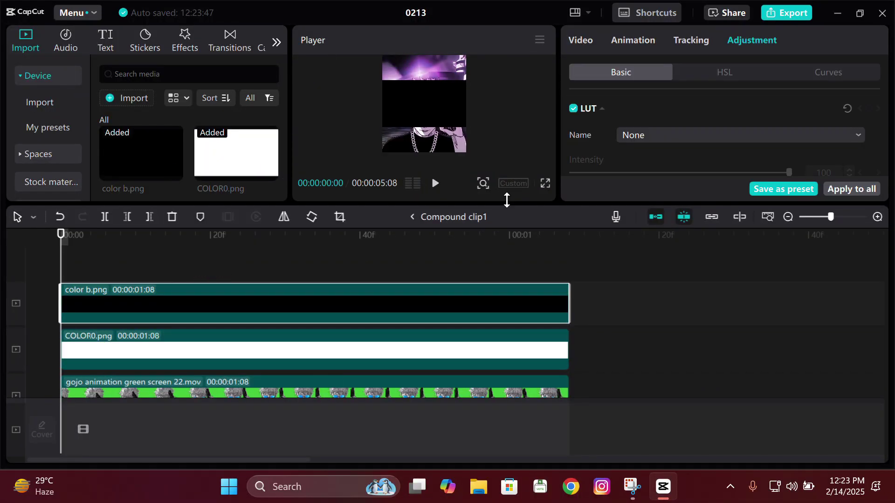
left_click(580, 40)
left_click_drag(613, 144, 671, 146)
- Apply a Circle mask to color b.png, then resize, rotate and position it over the character
left_click(763, 72)
left_click(754, 147)
left_click_drag(451, 106, 465, 108)
left_click_drag(429, 116, 424, 116)
left_click_drag(416, 149, 394, 143)
left_click_drag(431, 131, 451, 149)
- Set the blend mode of color b.png to Overlay and check the shading full-screen
left_click(613, 74)
scroll(649, 148, "down", 2)
left_click(645, 98)
left_click(653, 186)
left_click(545, 182)
left_click(257, 433)
left_click(257, 433)
left_click(631, 441)
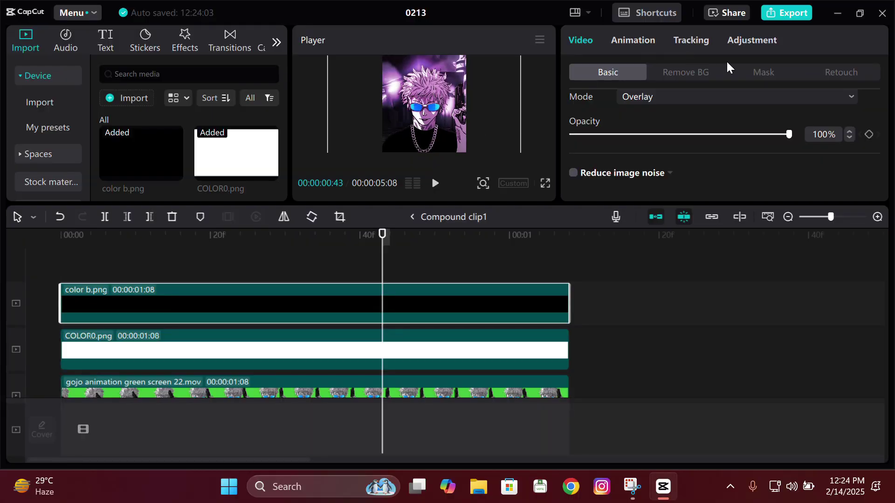
- Reposition the Circle mask of color b.png and check the adjusted shading full-screen
left_click(752, 74)
left_click_drag(382, 134, 361, 78)
left_click_drag(363, 117, 316, 41)
left_click(542, 184)
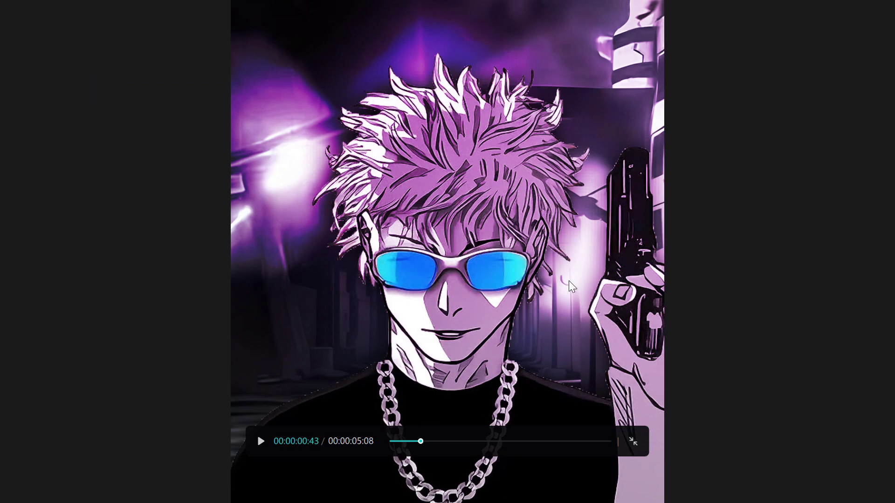
left_click(633, 441)
- Play the purple-tinted composite from the start of the timeline, also in full-screen
left_click(69, 260)
key("space")
key("space")
key("Home")
left_click(545, 182)
key("space")
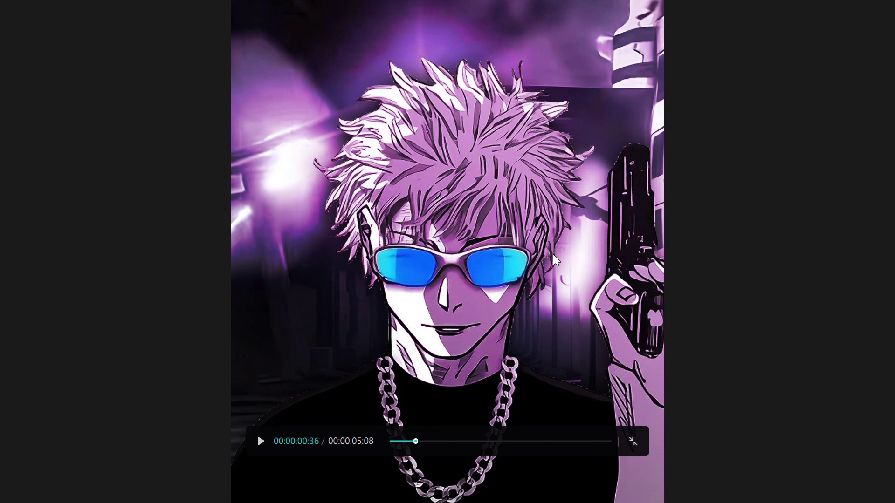
left_click(633, 444)
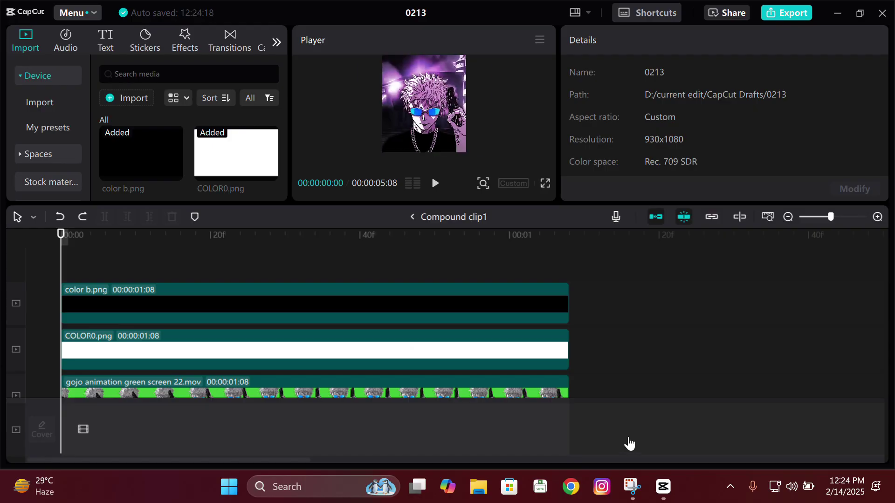
- Find Glow 2 in the video effects and apply it to the upper gojo clip
scroll(370, 320, "down", 2)
left_click(358, 320)
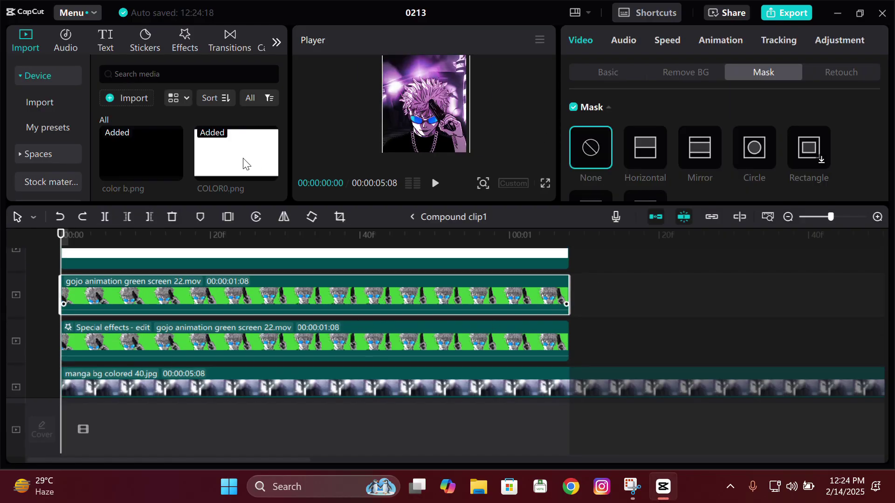
left_click(195, 44)
scroll(192, 160, "down", 5)
scroll(246, 104, "down", 2)
left_click(202, 133)
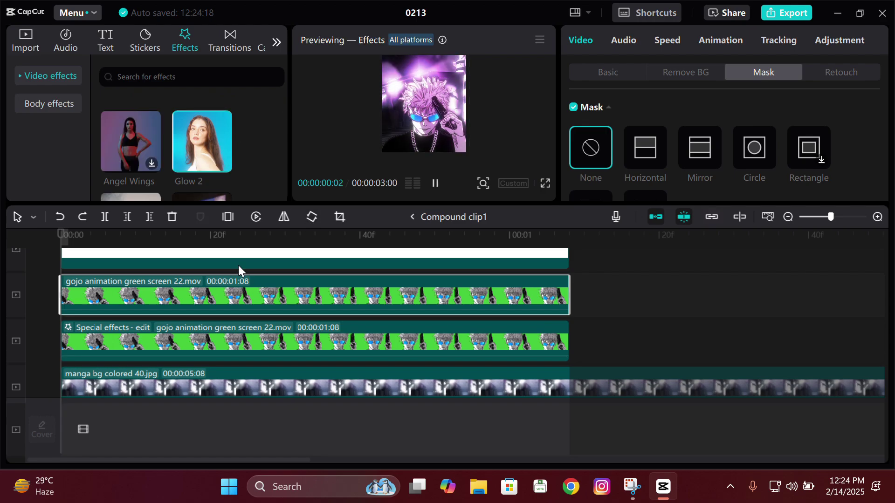
scroll(238, 265, "up", 1)
left_click_drag(202, 141, 254, 333)
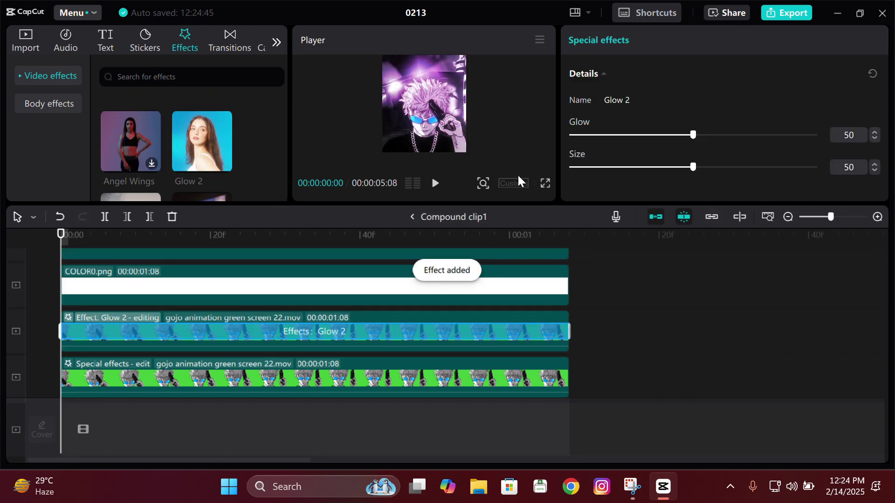
- Play the composite full-screen to check the Glow 2 effect
left_click(545, 183)
key("space")
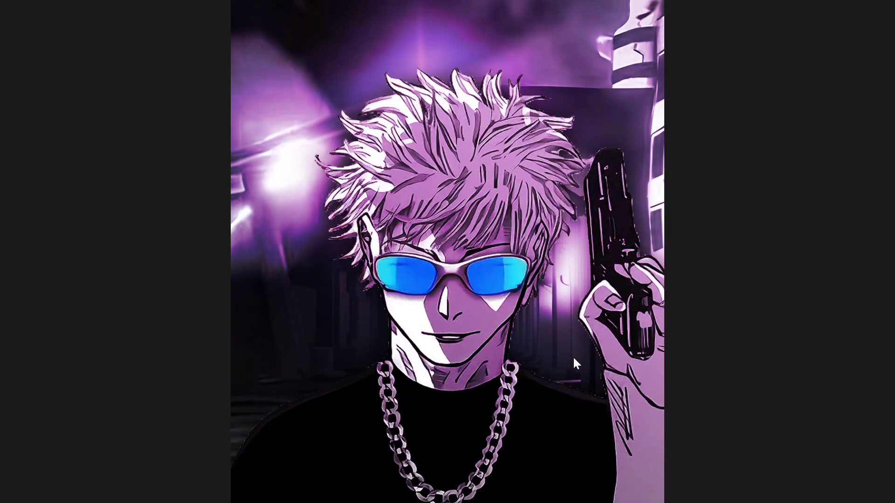
key("Escape")
- Reposition the Circle masks of color b.png and COLOR0.png to rebalance shadow and light on the character
scroll(579, 404, "up", 1)
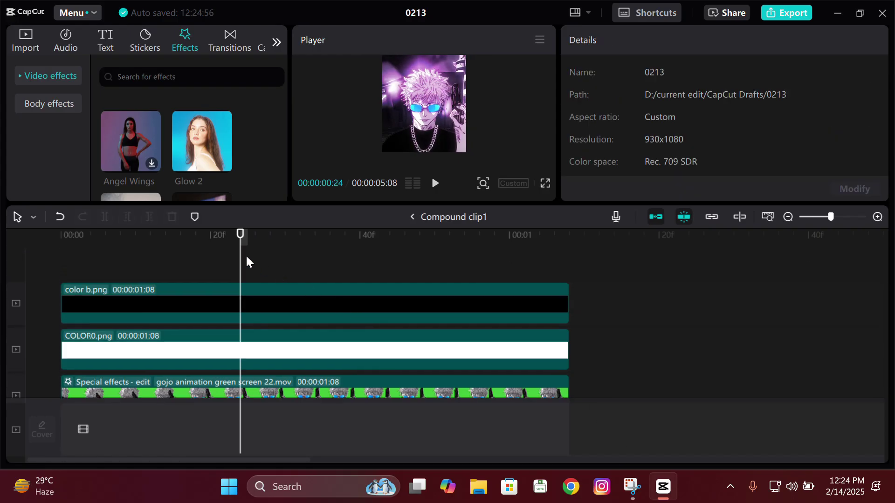
left_click(274, 302)
left_click_drag(412, 128, 493, 102)
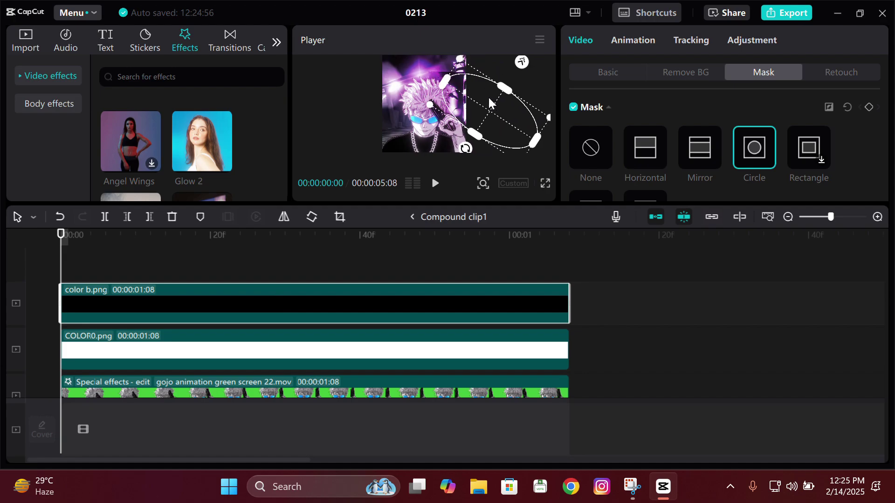
scroll(462, 300, "down", 1)
left_click_drag(469, 153, 486, 122)
left_click(412, 326)
left_click_drag(443, 98, 413, 128)
- Step backward and forward through the frames full-screen to inspect the glow and mask shading
left_click(545, 183)
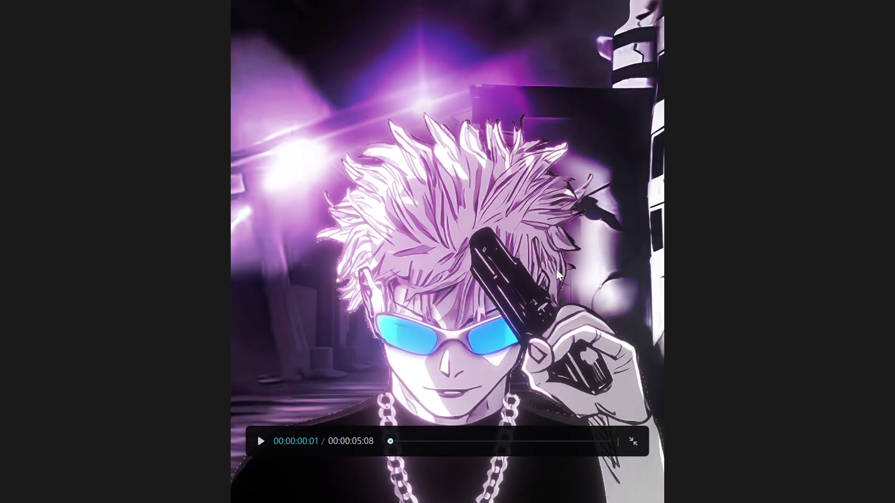
key("Left")
key("Left")
key("Left")
key("Left")
key("Left")
key("Left")
key("Left")
key("Left")
key("Left")
key("Left")
key("Left")
key("Left")
key("Left")
key("Left")
key("Left")
key("Left")
key("Left")
key("Left")
key("Left")
key("Left")
key("Right")
key("Right")
key("Right")
key("Right")
key("Right")
key("Right")
key("Right")
key("Right")
key("Right")
key("Right")
key("Right")
key("Right")
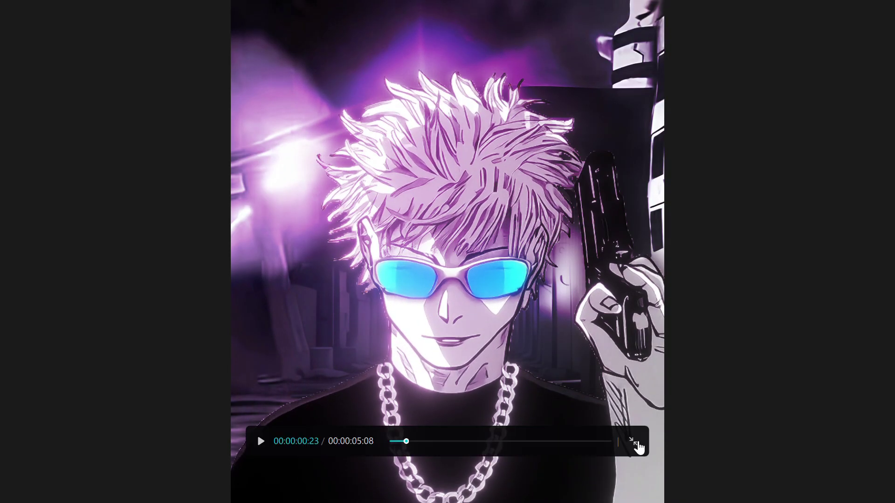
left_click(634, 443)
- Browse the media library for light leak 90.jpg and add it to the timeline
scroll(297, 301, "up", 2)
left_click(46, 267)
left_click(26, 41)
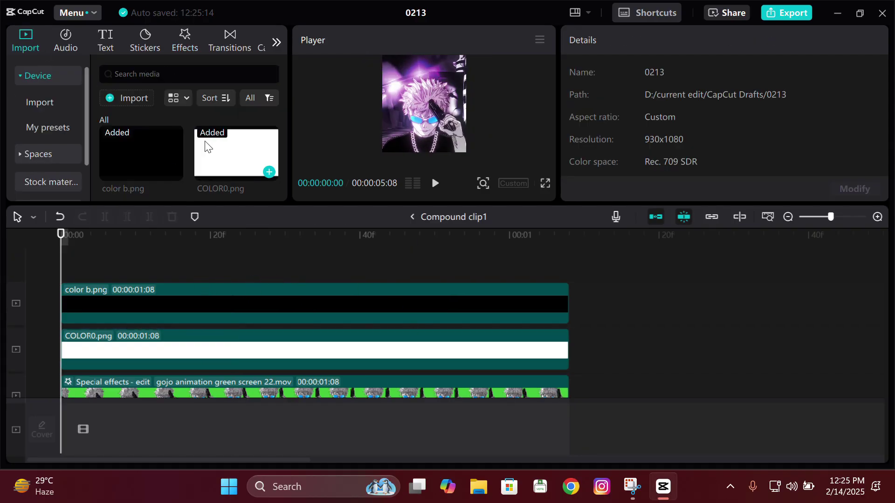
scroll(180, 159, "up", 10)
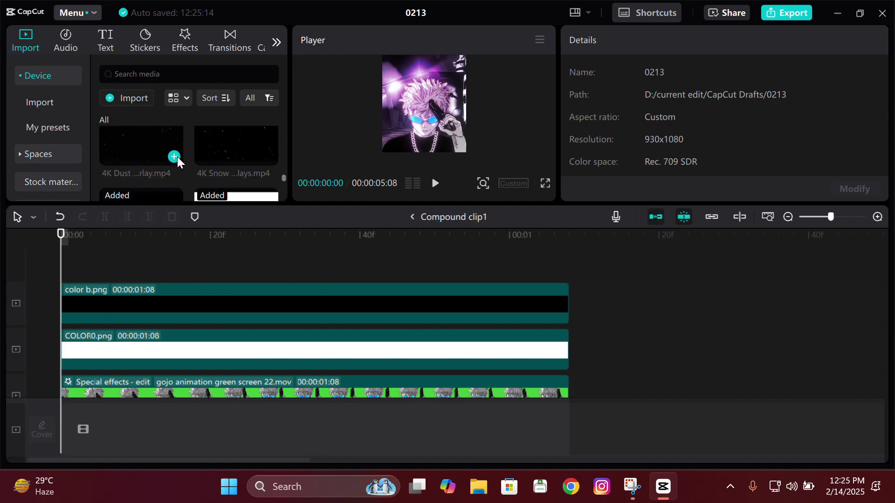
left_click_drag(190, 204, 224, 362)
scroll(215, 206, "up", 2)
scroll(214, 211, "up", 5)
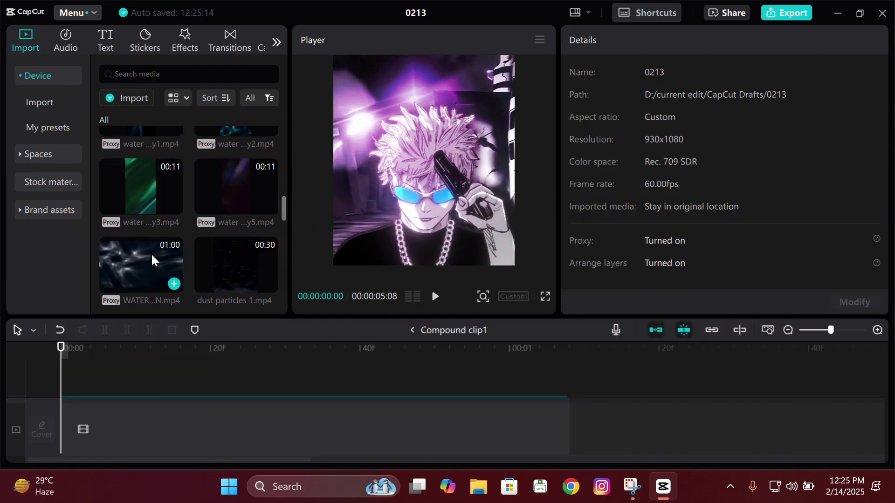
left_click(270, 145)
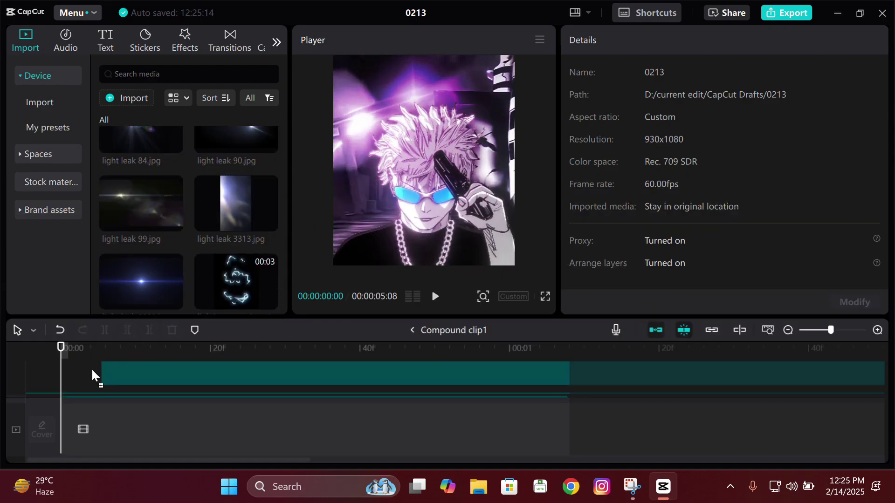
left_click_drag(483, 318, 483, 235)
- Place light leak 90.jpg directly below COLOR0.png, trimmed to 00:00:01:08, and return to the start of the timeline
scroll(518, 303, "down", 1)
left_click_drag(532, 286, 522, 386)
scroll(522, 387, "up", 1)
key("Home")
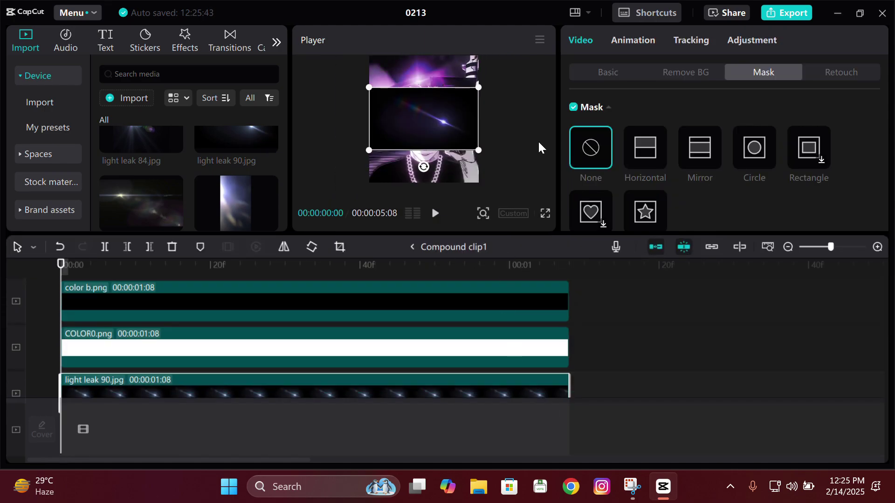
- Enlarge light leak 90.jpg to cover the whole frame and set its blend mode to Screen
left_click(617, 68)
left_click_drag(615, 146, 685, 159)
left_click_drag(480, 157, 495, 170)
left_click_drag(685, 146, 694, 148)
scroll(699, 201, "down", 3)
left_click(675, 219)
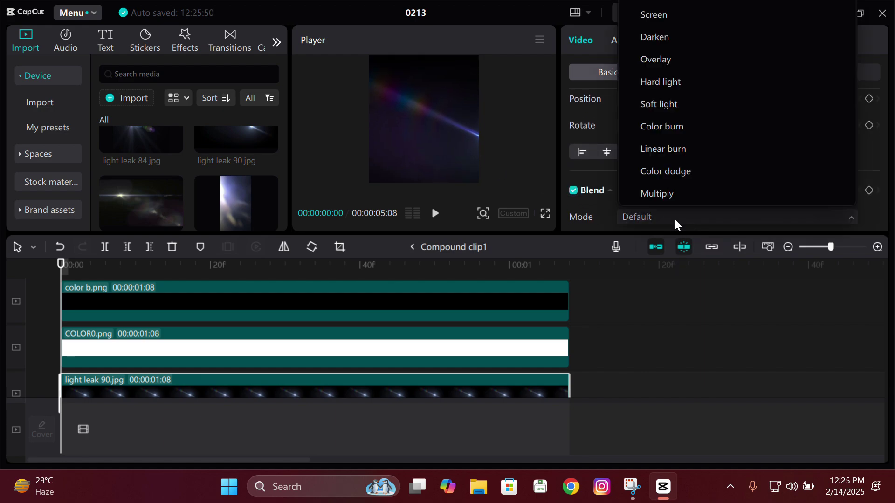
left_click(667, 17)
- Move light leak 90.jpg to X -2107, Y 605 at 361% scale and check it full-screen
left_click(545, 213)
left_click(633, 442)
left_click_drag(464, 126, 341, 101)
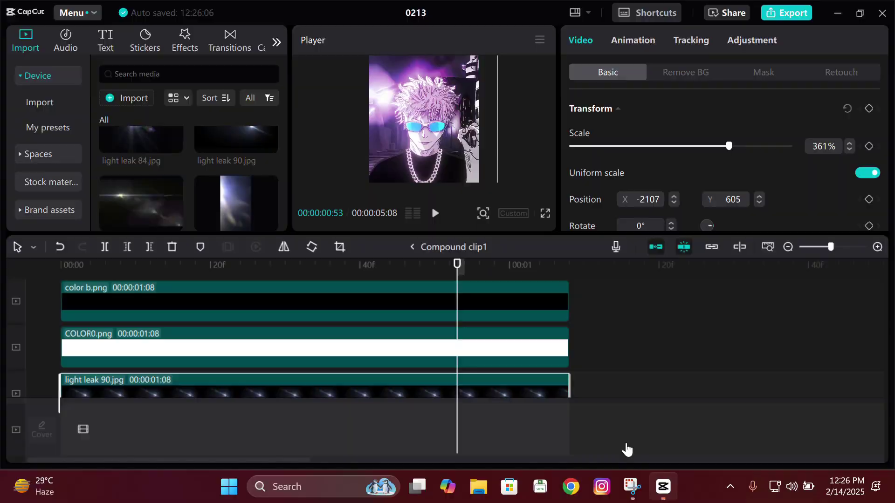
scroll(625, 448, "down", 2)
left_click(545, 213)
left_click(632, 443)
- Add further overlays from the media library at the timeline start, including smoke 123.mp4 above the gojo clips, trimmed to 00:00:01:08
left_click_drag(345, 264, 61, 264)
scroll(169, 179, "down", 4)
left_click_drag(141, 171, 61, 327)
scroll(666, 161, "down", 5)
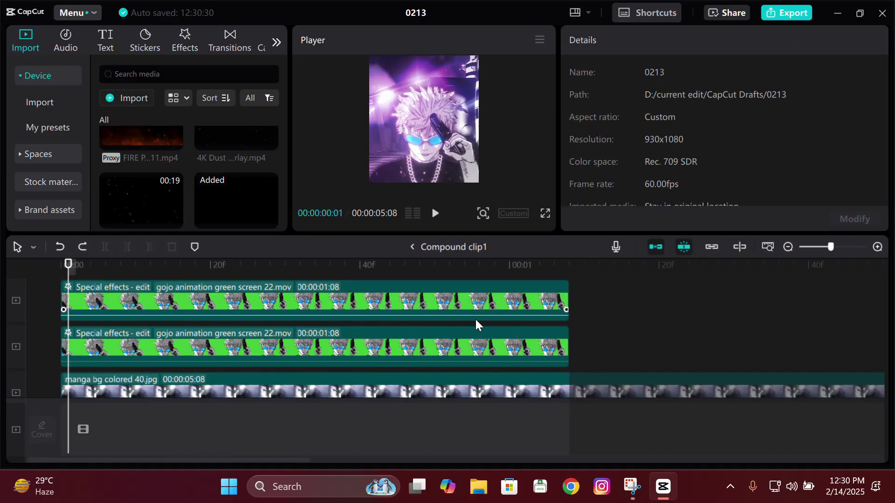
scroll(195, 205, "down", 5)
scroll(195, 205, "down", 3)
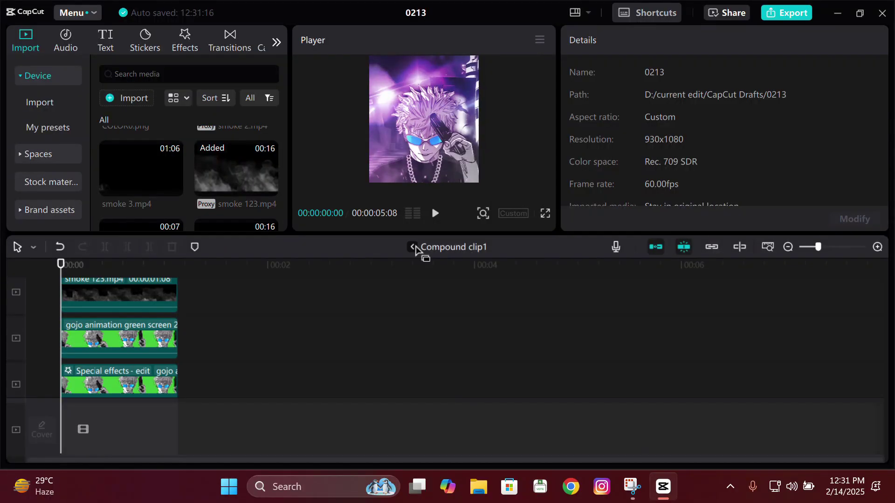
- Return to the main timeline and play the Compound clip1 section full-screen
left_click(413, 247)
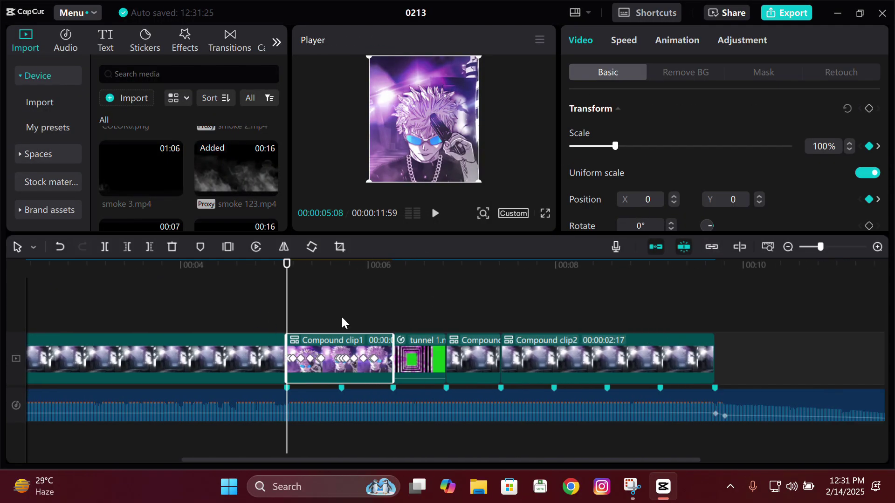
left_click(336, 303)
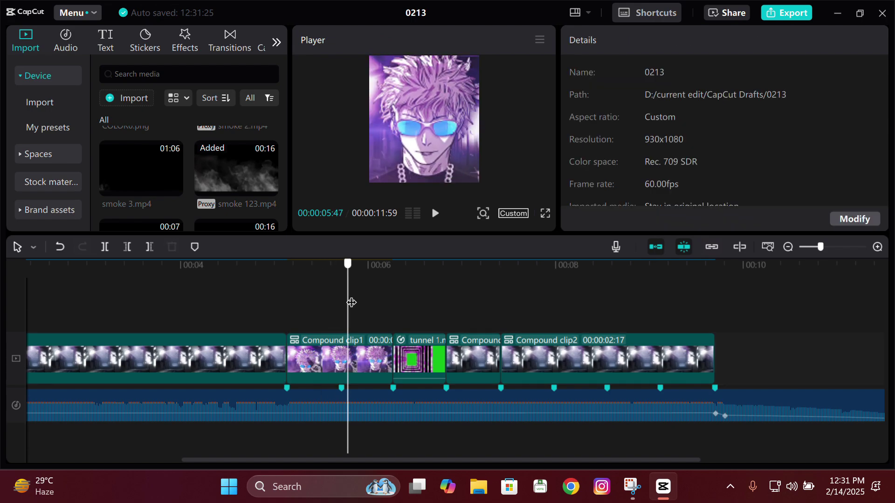
left_click(545, 213)
key("space")
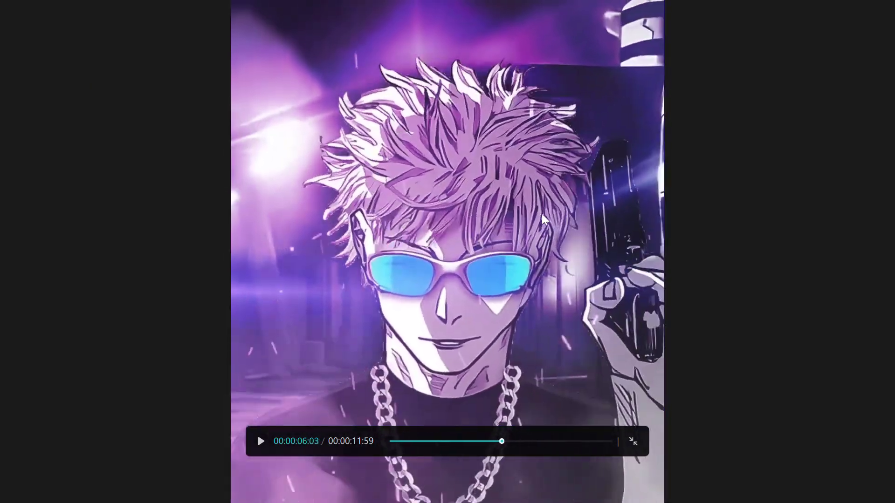
key("space")
left_click(632, 441)
- Replay the Compound clip1 section in the main timeline and return to its start at 00:00:05:08
left_click(274, 283)
key("space")
left_click(302, 304)
key("Up")
key("space")
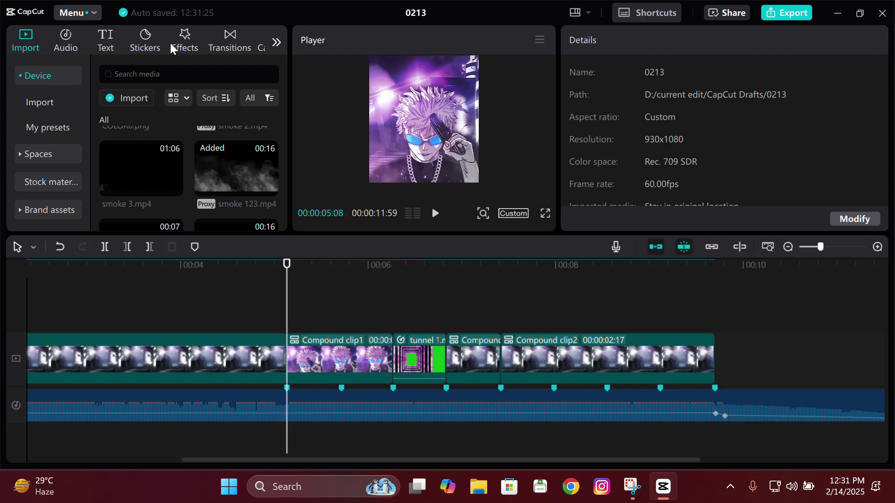
- Add a custom adjustment layer above Compound clip1, spanning the clip's full length
left_click(171, 43)
scroll(196, 51, "down", 3)
left_click(236, 50)
left_click_drag(130, 112, 303, 322)
key("Down")
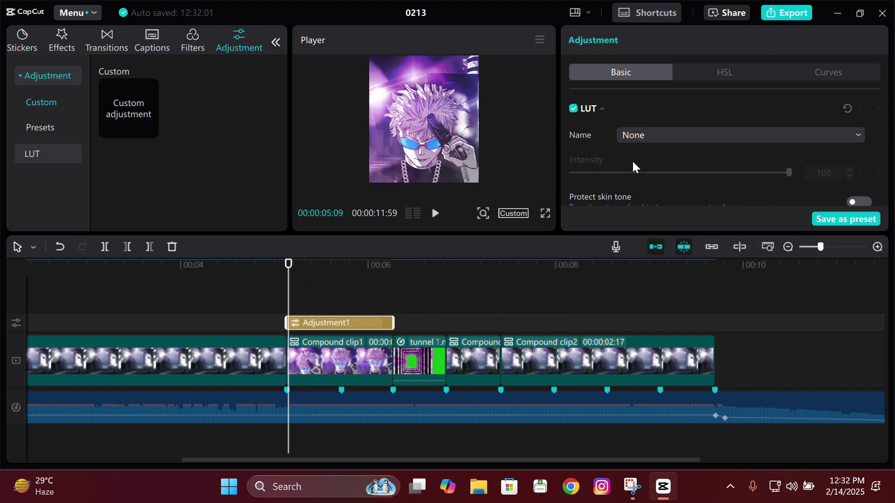
- Set the adjustment layer's saturation to 15 and contrast to 5
scroll(756, 146, "down", 3)
scroll(744, 146, "down", 3)
scroll(745, 147, "up", 2)
mouse_move(709, 139)
left_mouse_down()
mouse_move(717, 141)
mouse_move(709, 141)
left_mouse_up()
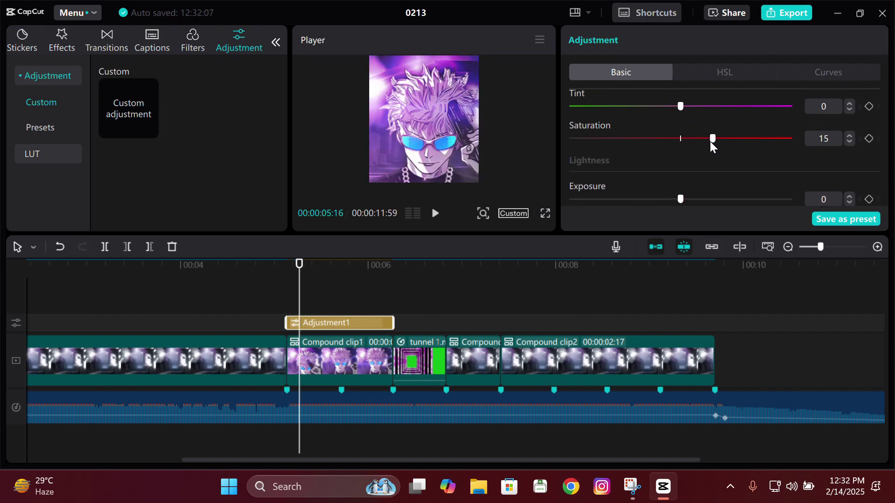
scroll(709, 141, "down", 1)
left_click(691, 180)
mouse_move(691, 177)
left_mouse_down()
mouse_move(709, 173)
mouse_move(689, 179)
left_mouse_up()
- Set the adjustment layer's sharpening to 10 and check the frame full-screen
scroll(720, 186, "down", 8)
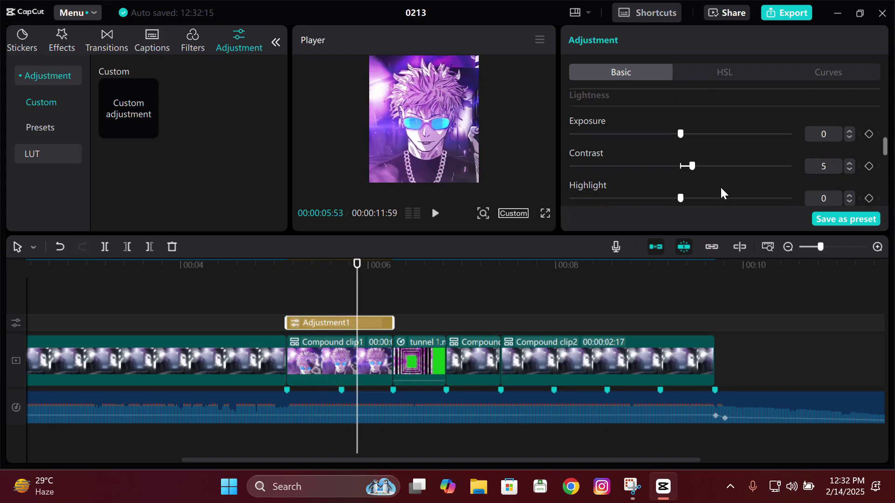
left_click(612, 144)
left_click_drag(597, 150, 593, 150)
left_click(545, 213)
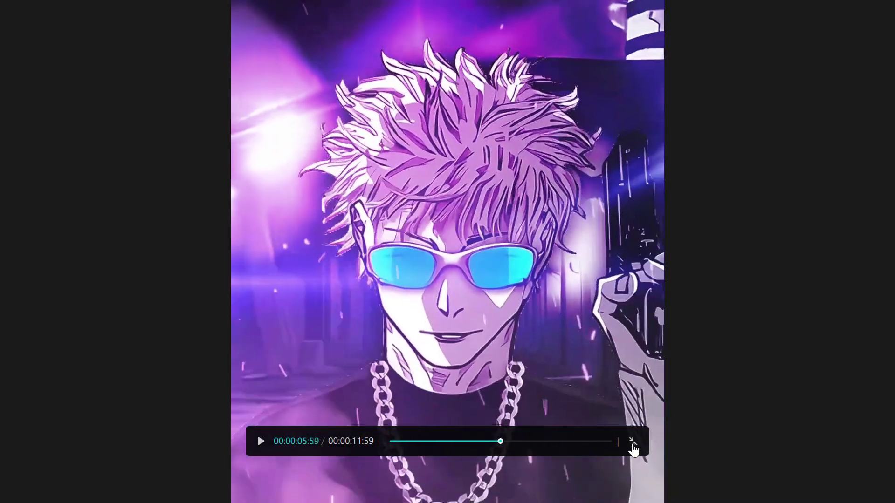
left_click(632, 441)
- Raise the adjustment layer's clarity to 100, review the Compound clip1 section full-screen, and deselect the layer
left_click_drag(572, 125, 792, 126)
key("Up")
left_click(545, 214)
key("space")
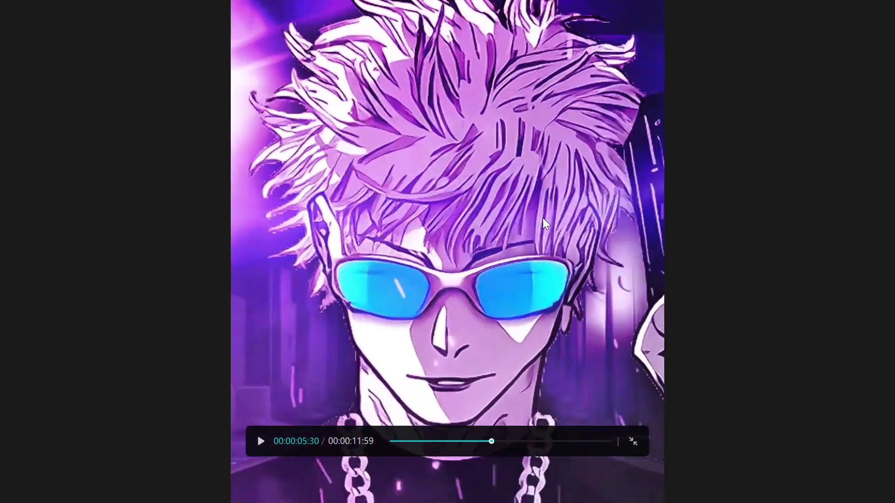
key("space")
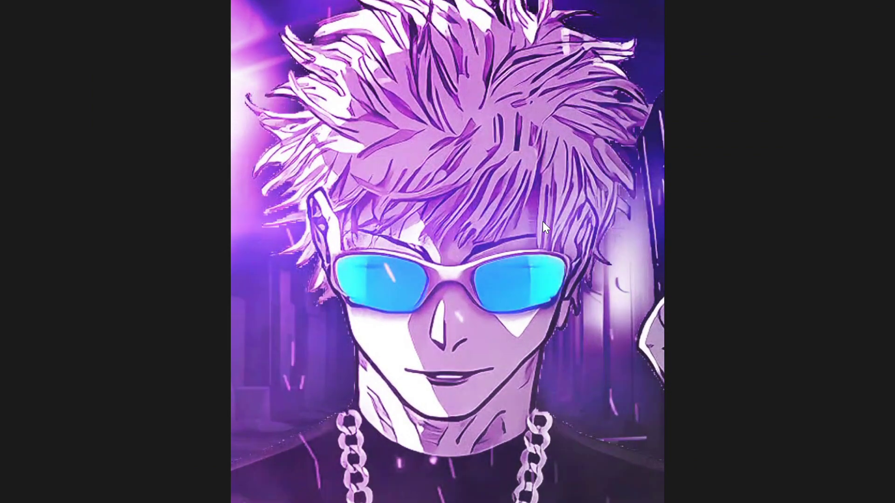
left_click(633, 441)
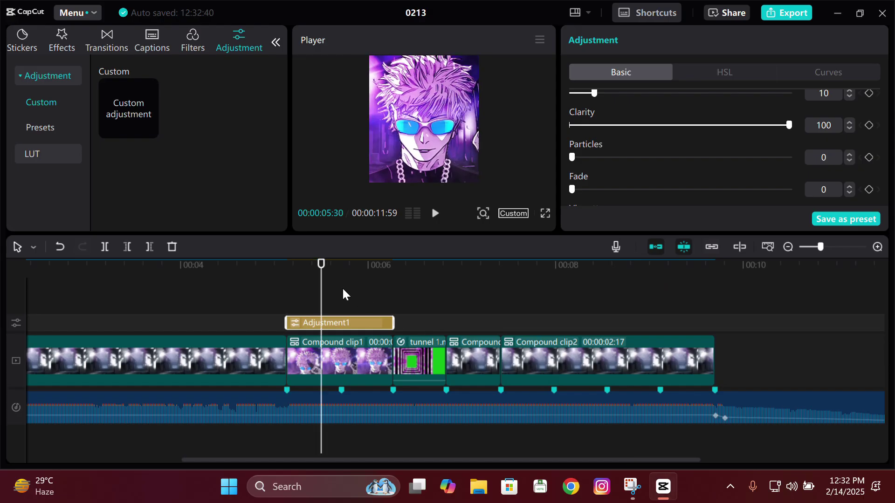
left_click(343, 289)
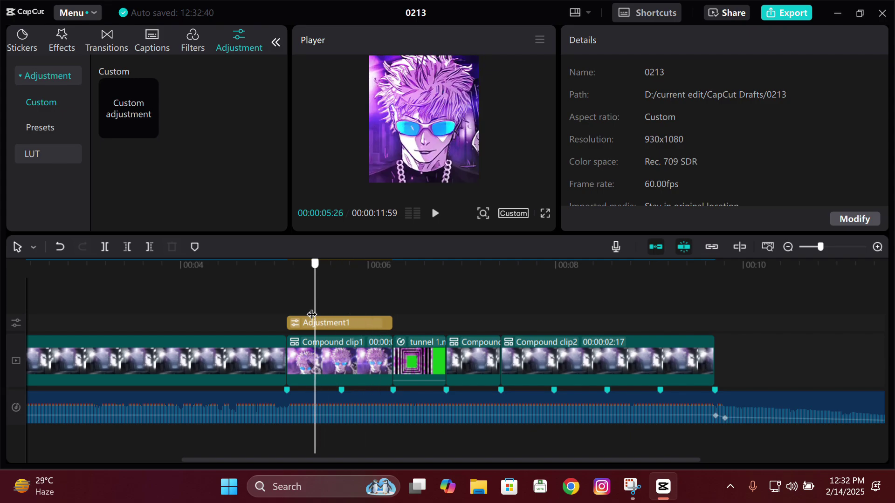